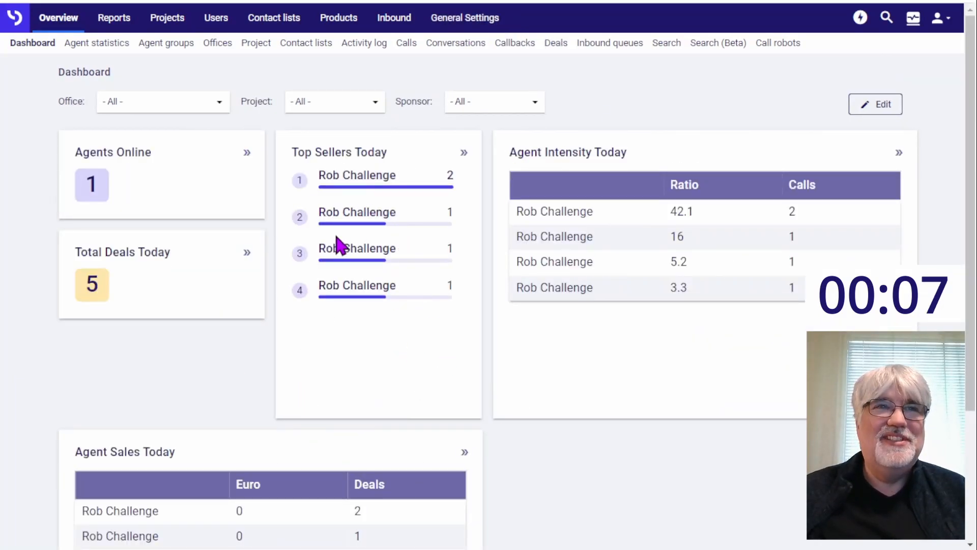
Step: Create a new office named Challenge in the general settings and save it
click(451, 23)
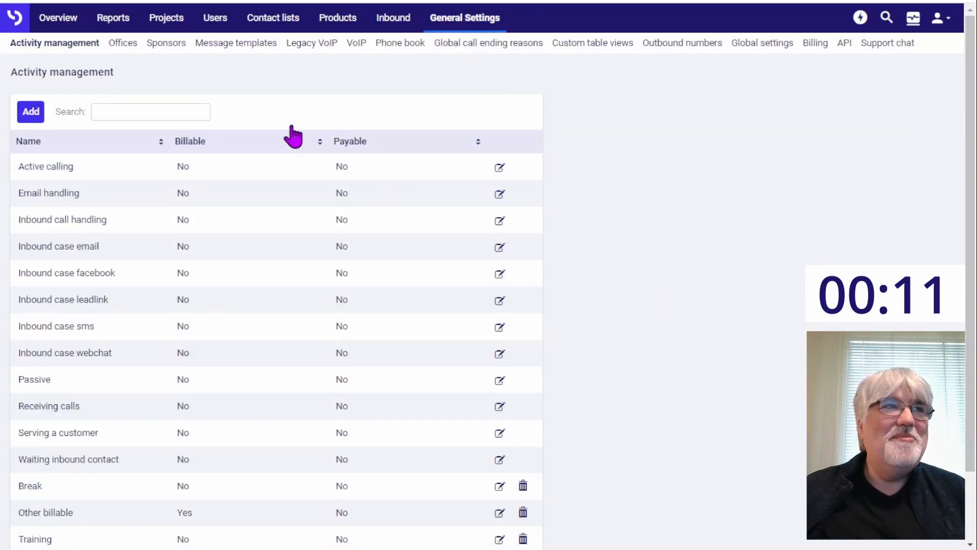
click(127, 45)
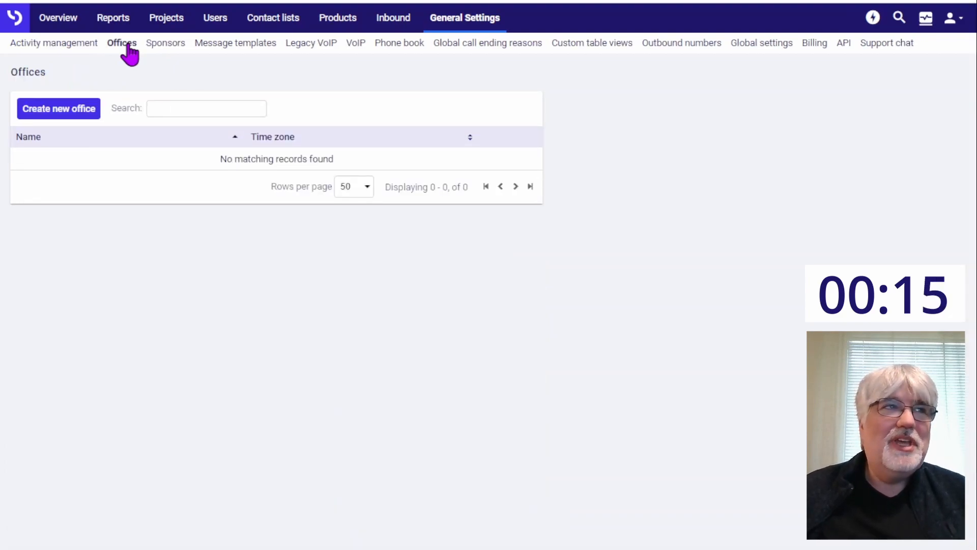
click(65, 114)
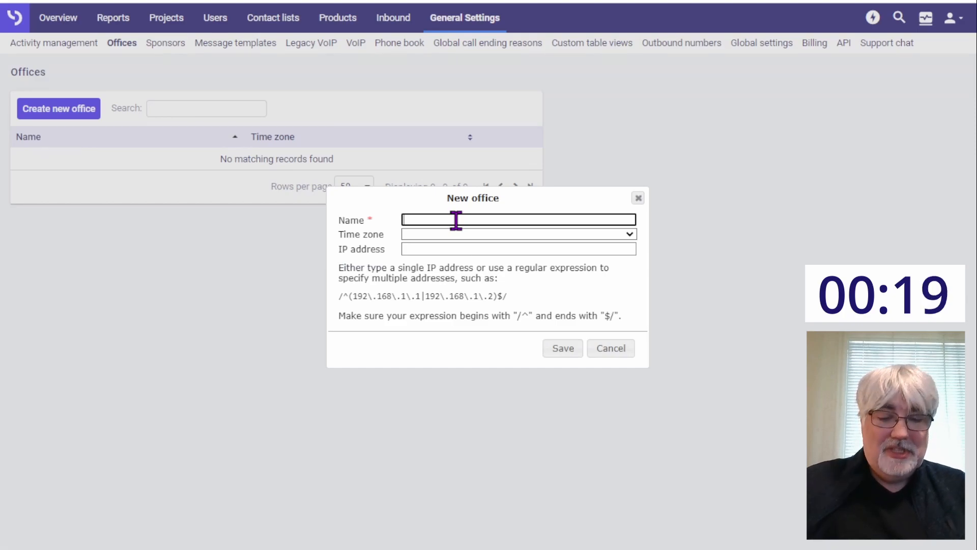
text(Challenge)
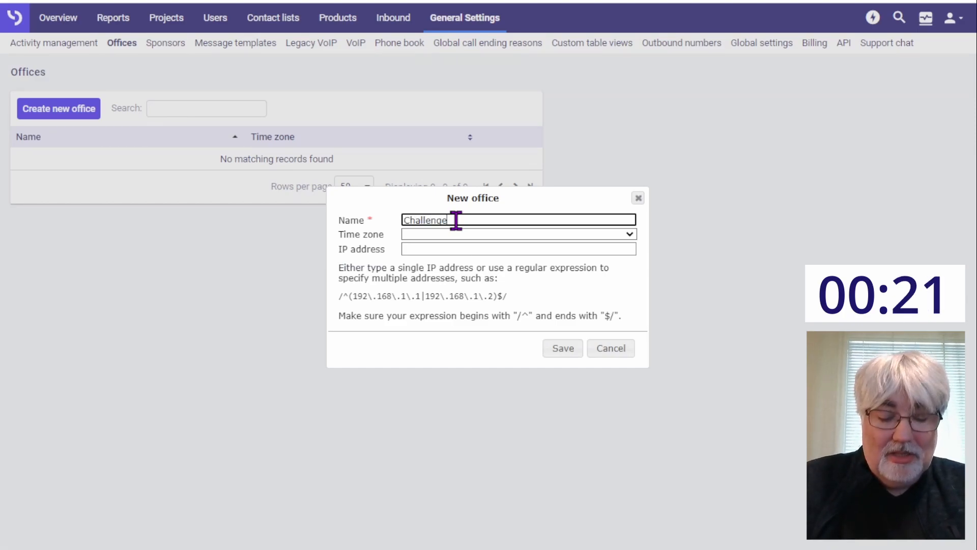
click(560, 348)
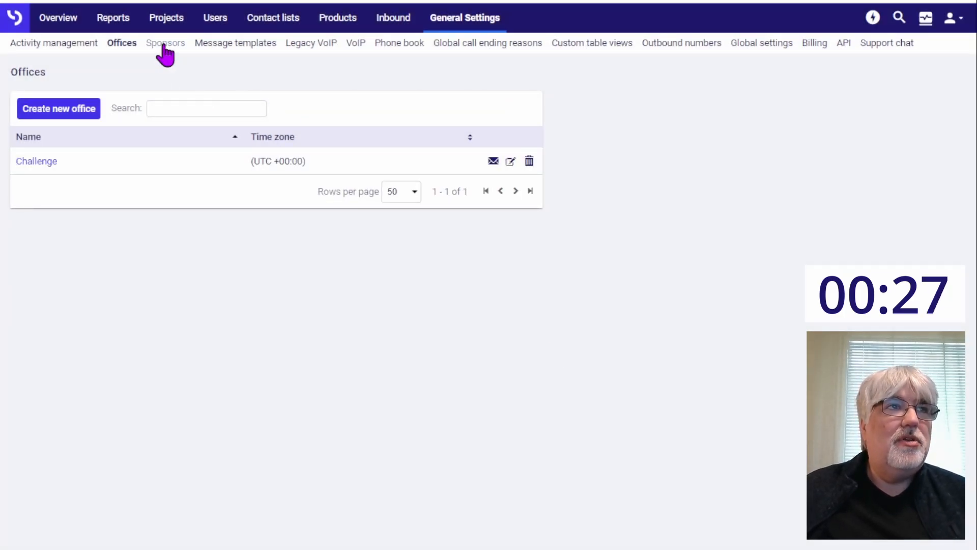
Step: Create a new sponsor named Challenge in the general settings and save it
click(164, 46)
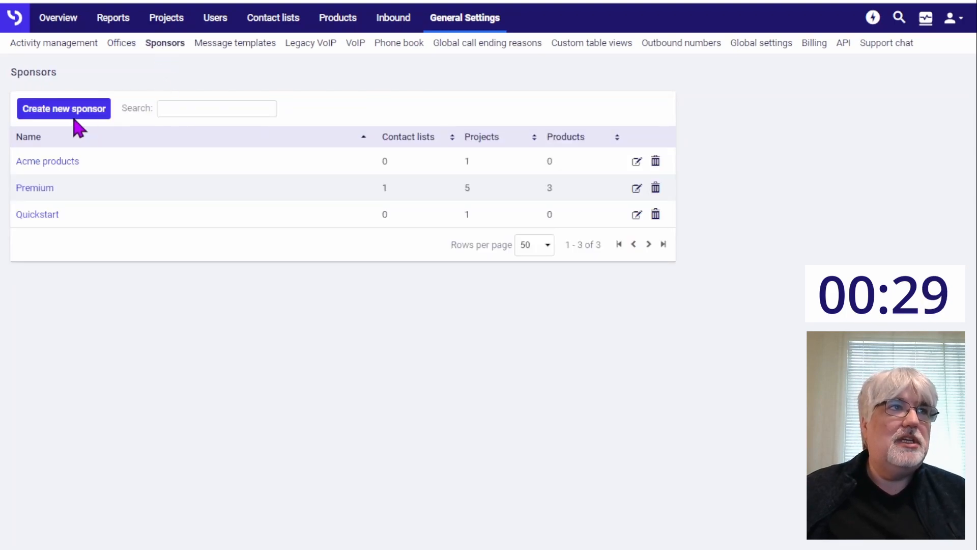
click(71, 117)
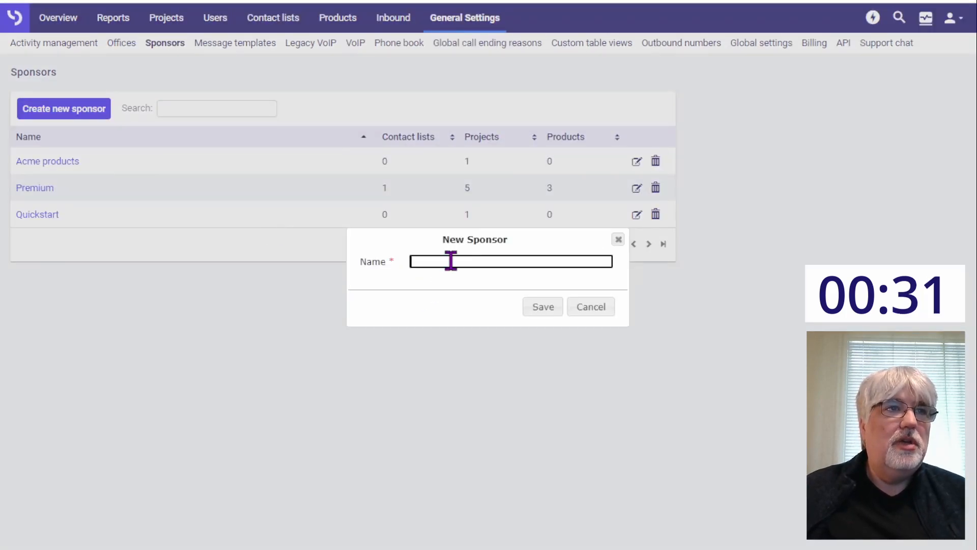
text(Challe)
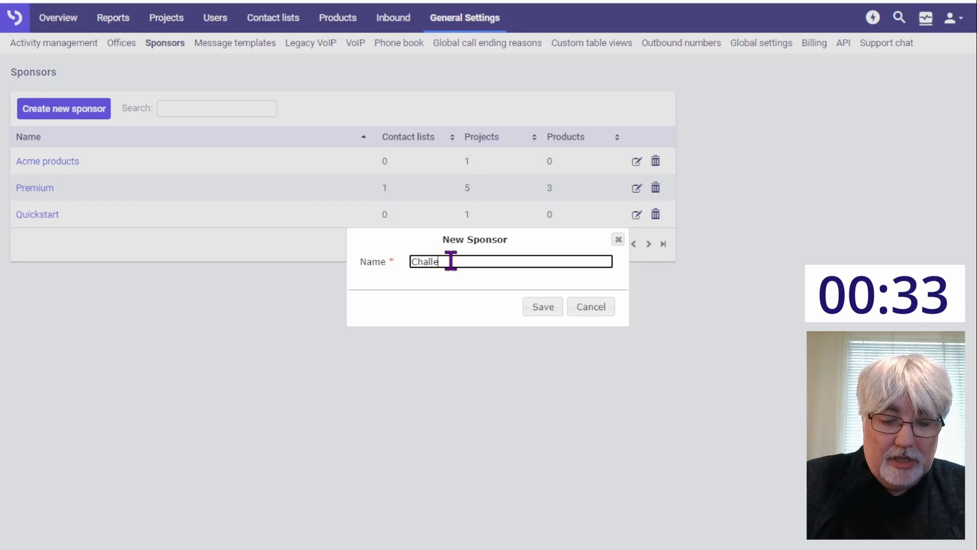
click(532, 289)
click(543, 308)
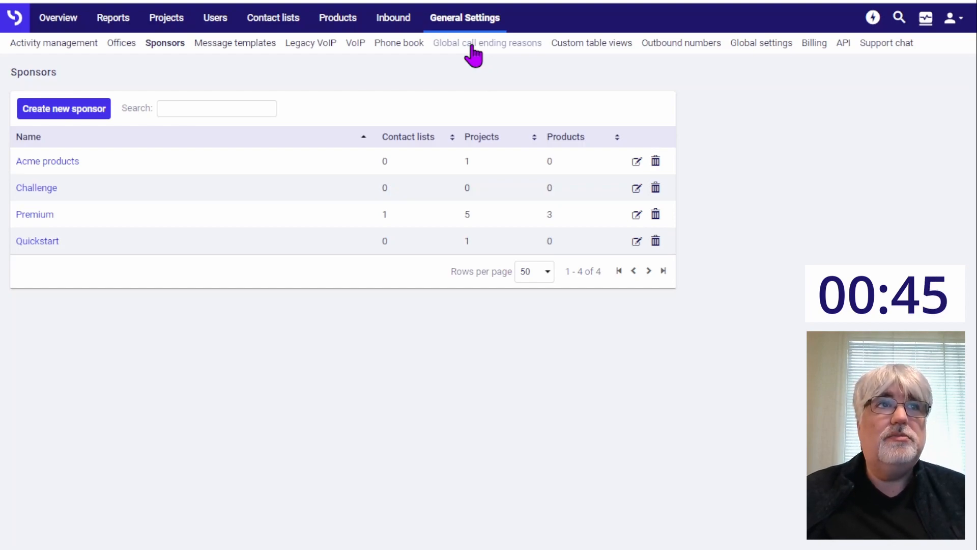
Step: Create a global call ending reason named "Not interested" that removes the contact from the contact list, and save it
click(472, 47)
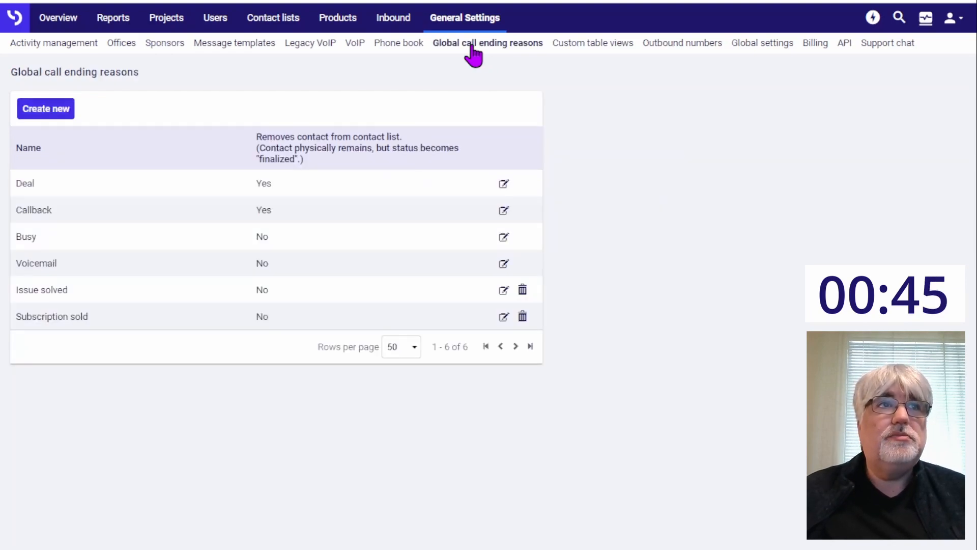
click(65, 115)
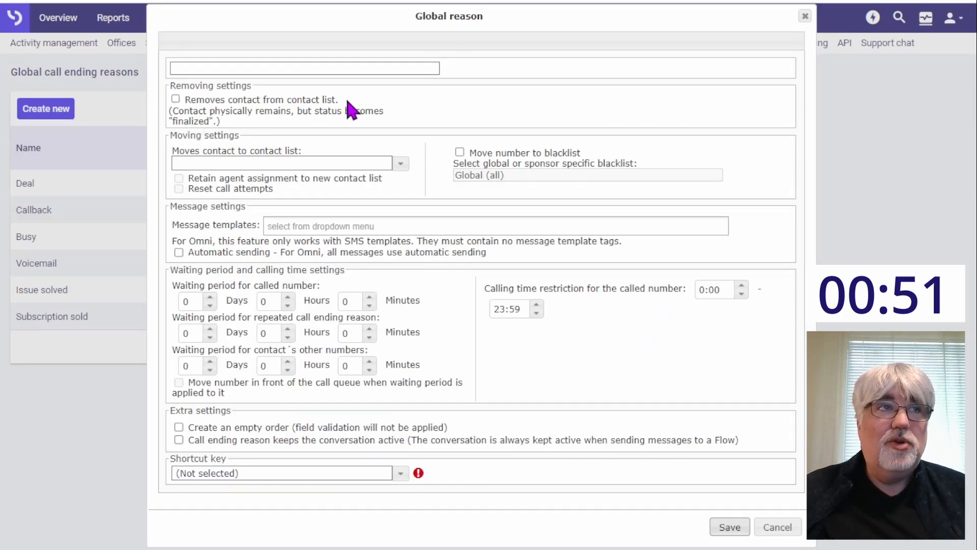
click(230, 68)
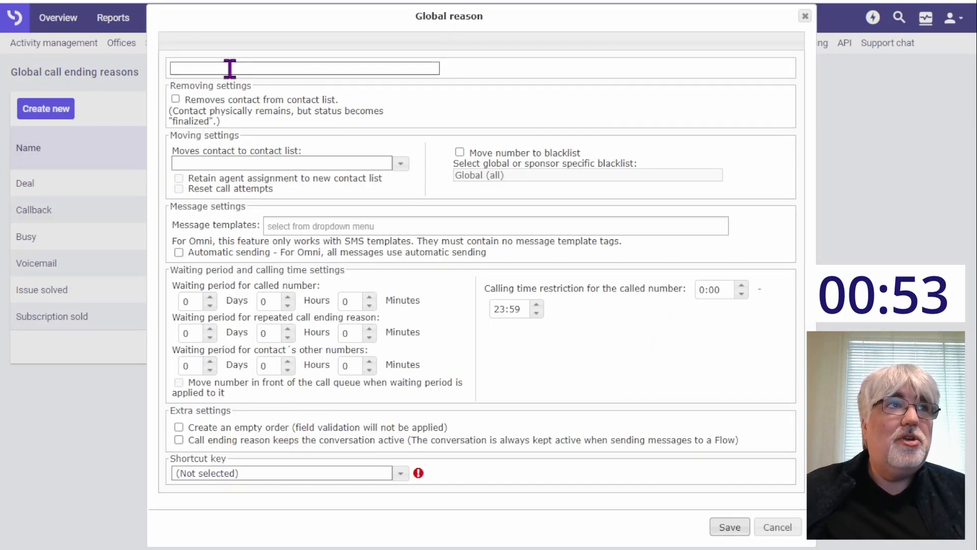
text(Not inte)
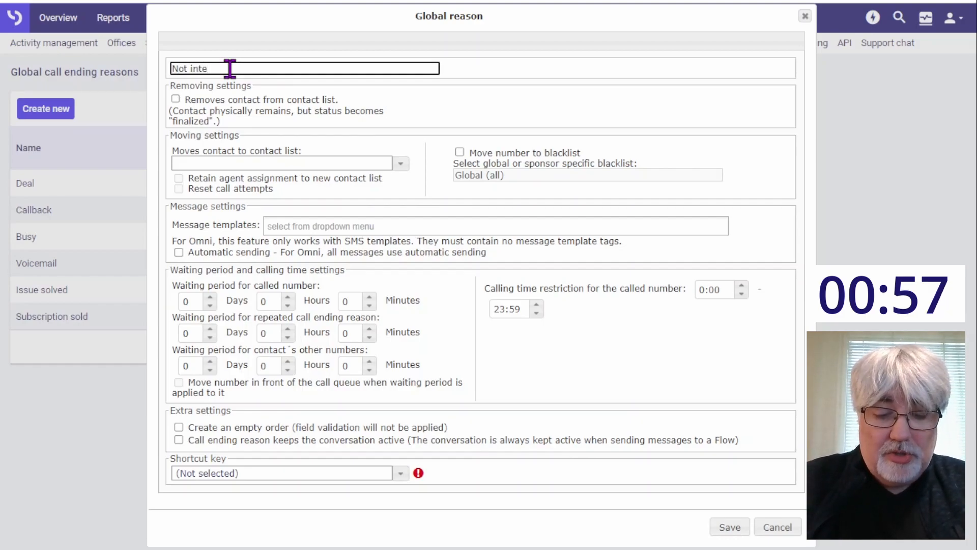
text(res)
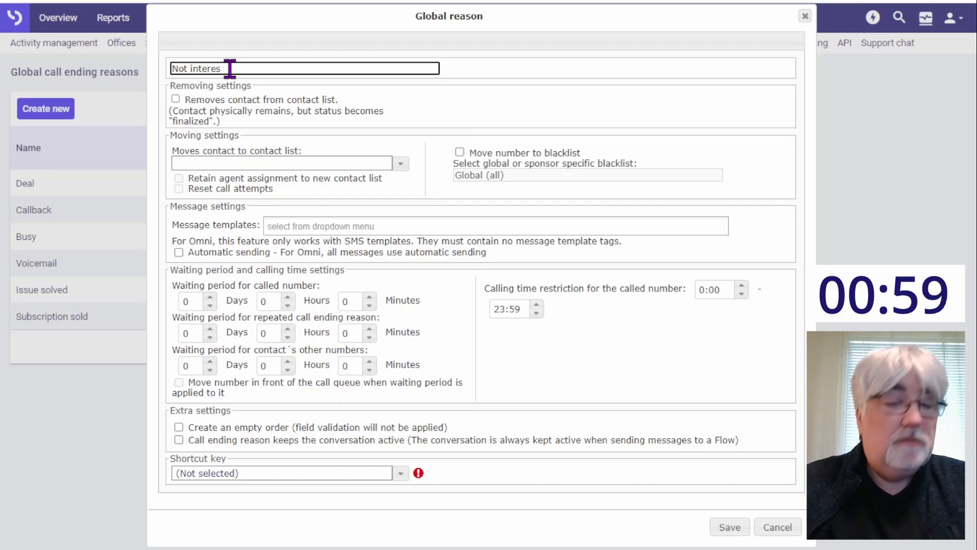
text(ted)
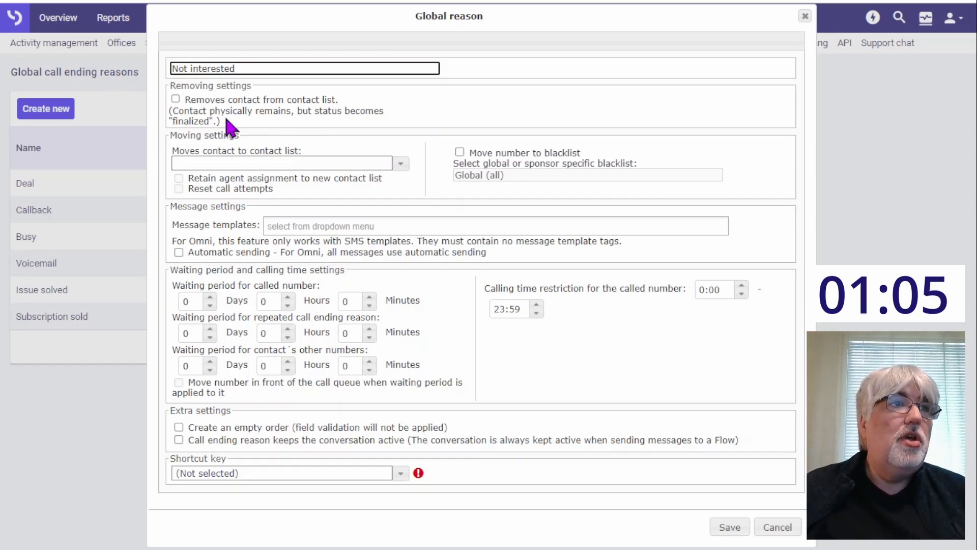
click(175, 100)
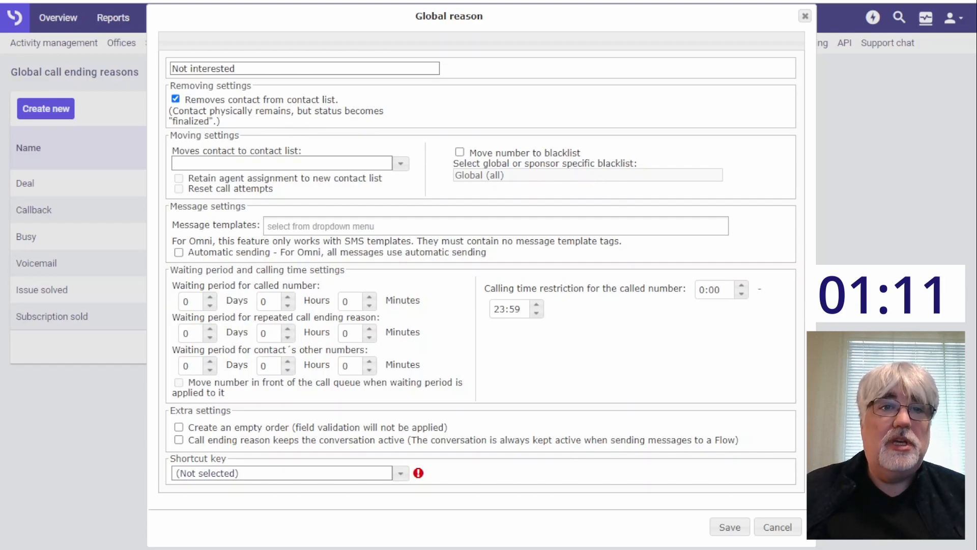
click(731, 529)
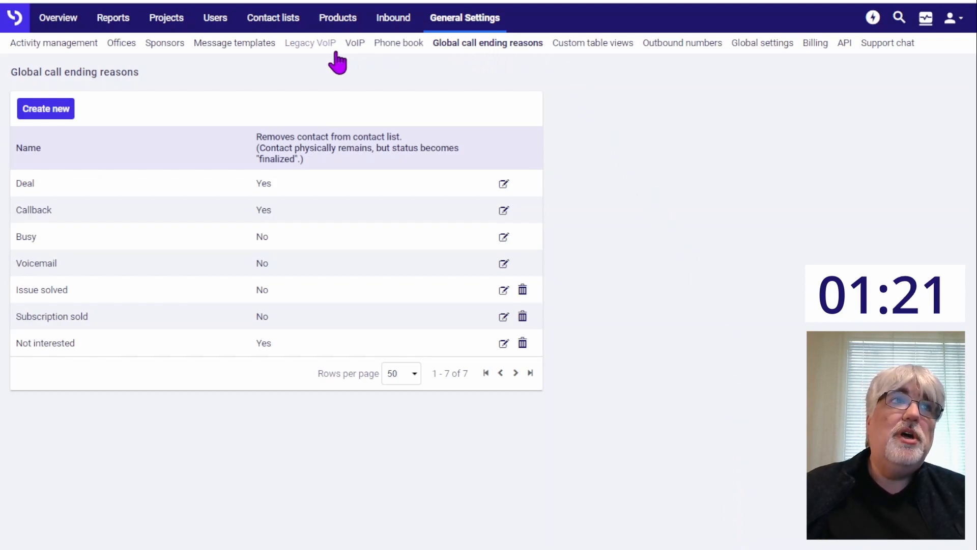
Step: Start a new product in the product list and name it "Challenge product"
click(341, 23)
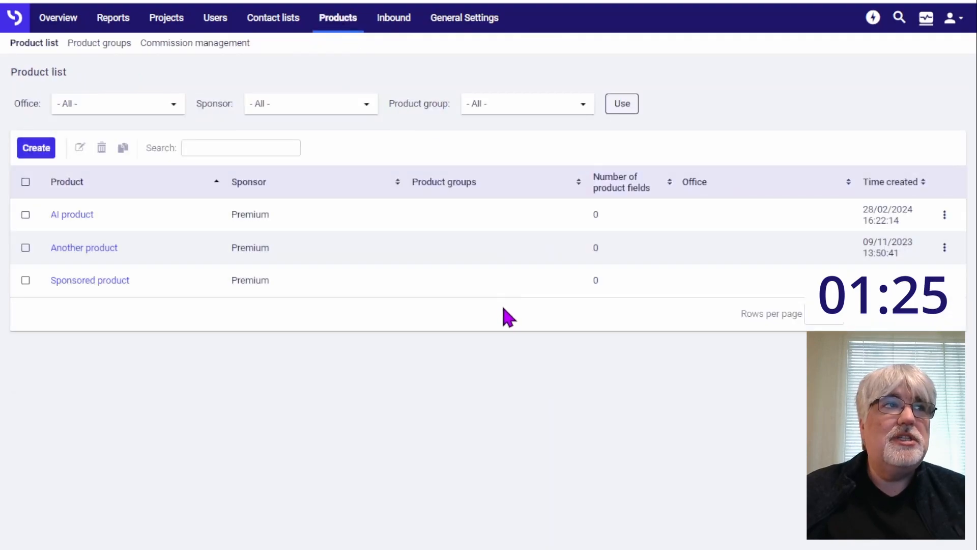
click(35, 153)
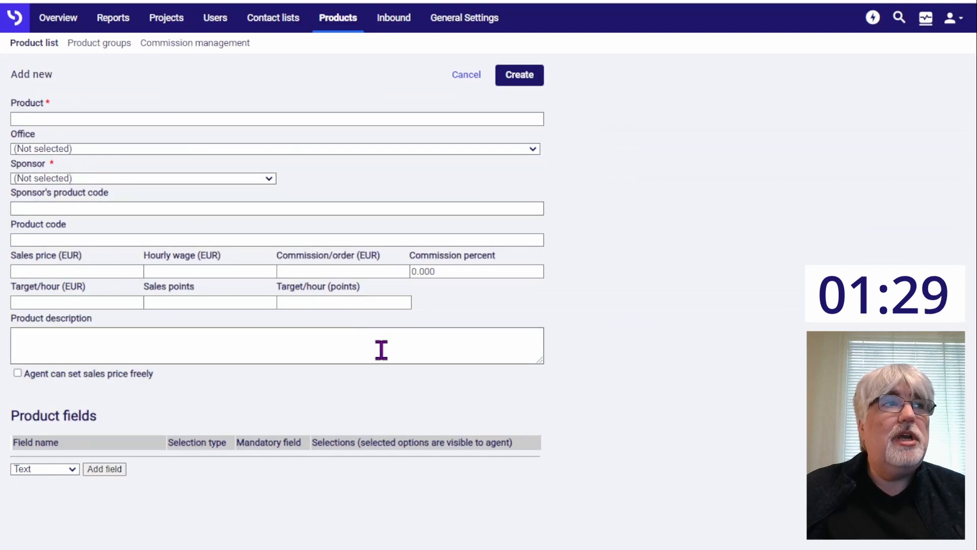
click(44, 122)
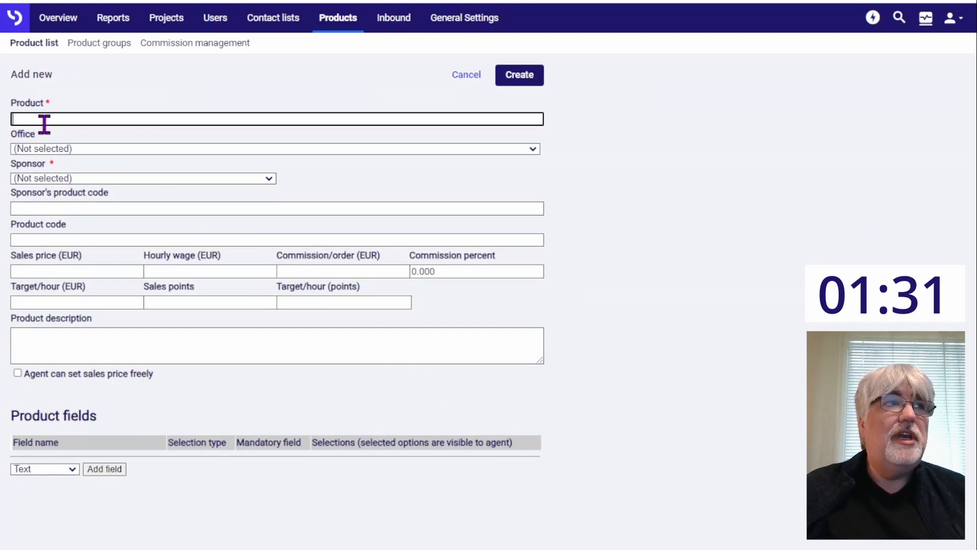
text(Challenge produc)
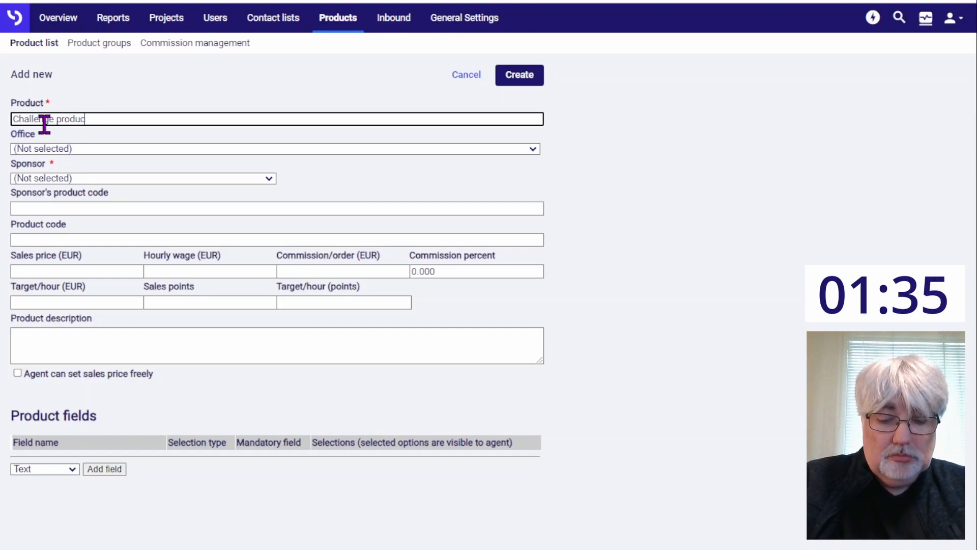
text(t)
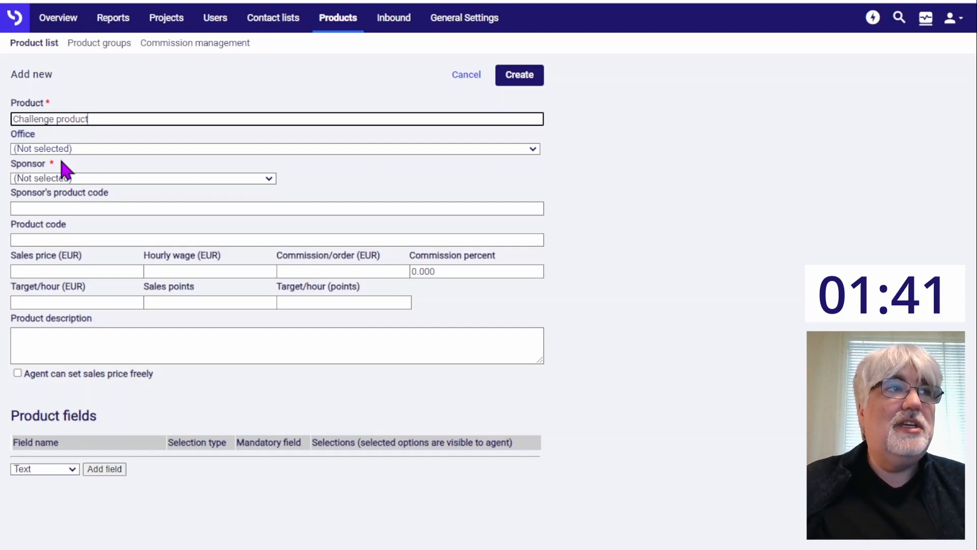
Step: Assign the new product to the Challenge office and the Challenge sponsor, and create it
click(75, 142)
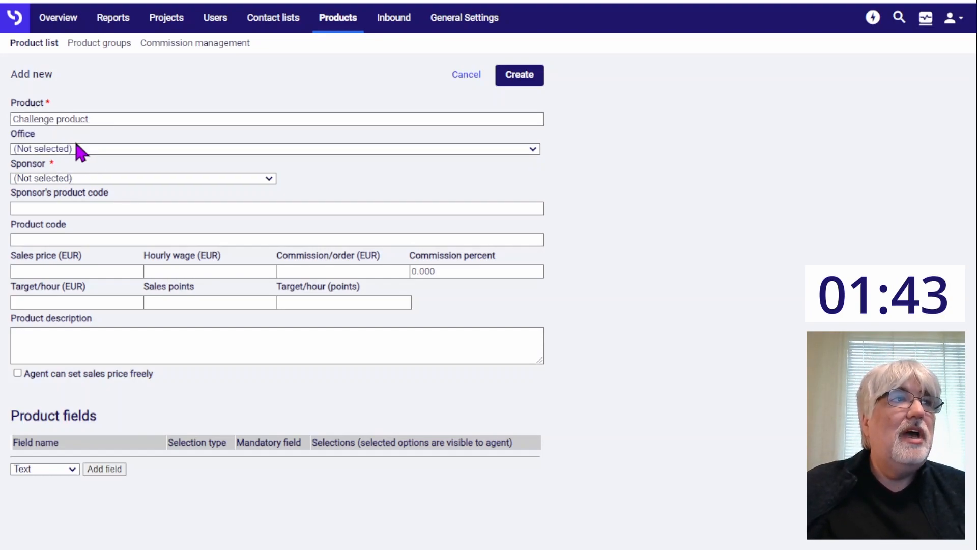
click(44, 178)
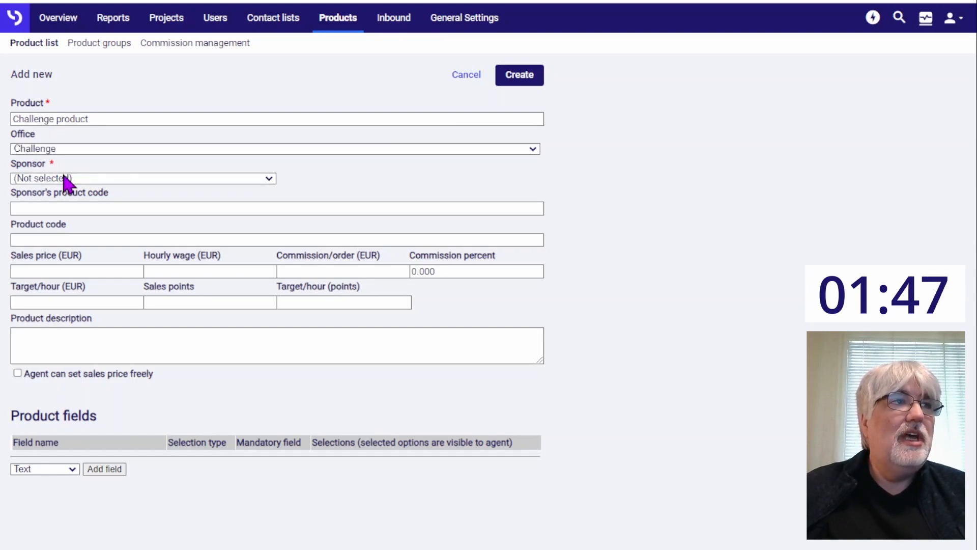
click(55, 214)
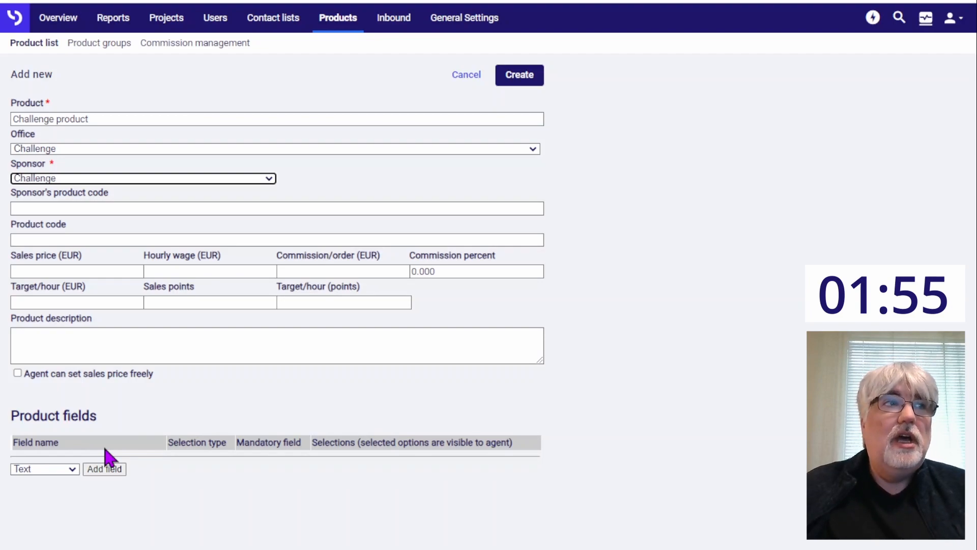
click(527, 75)
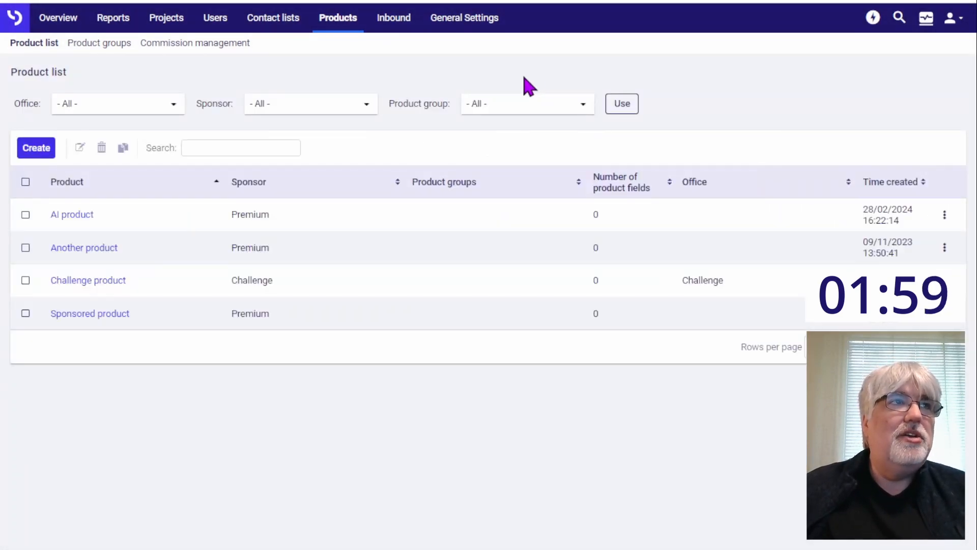
Step: Start a new contact list named "Challenge list" with the legend "10 min list"
click(274, 26)
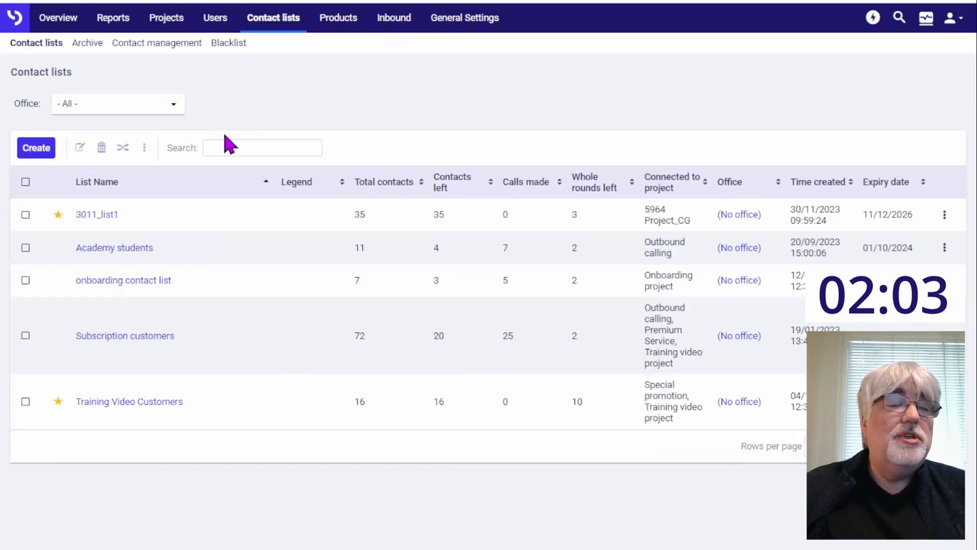
click(44, 153)
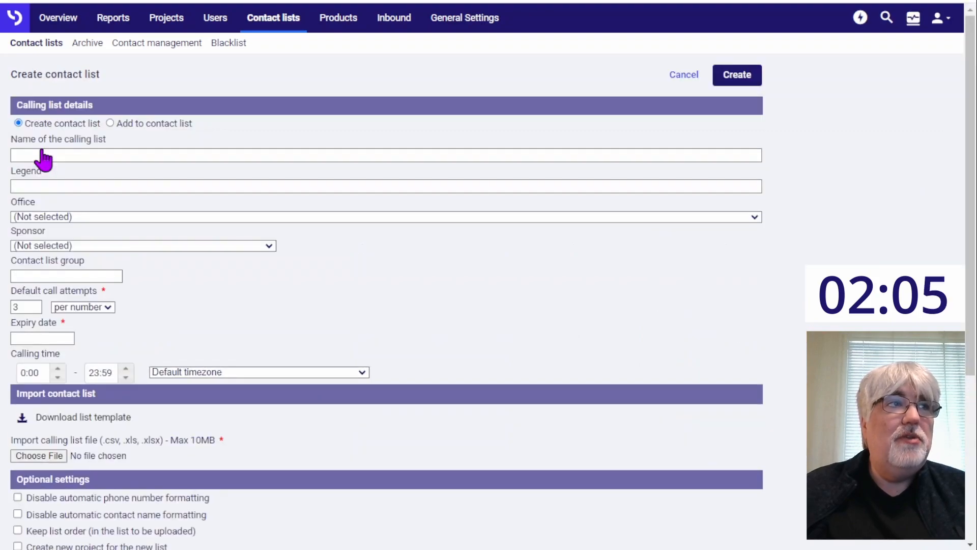
click(132, 151)
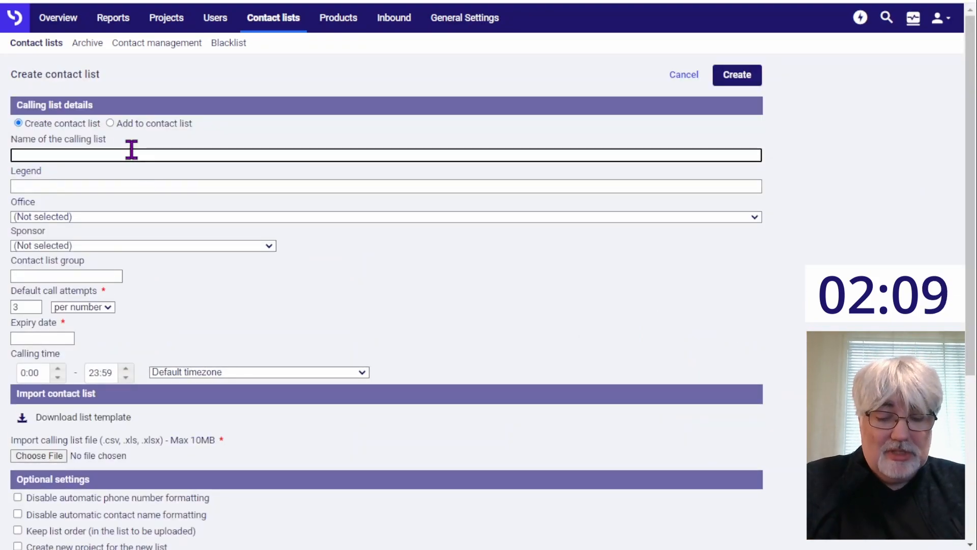
text(Challenge list)
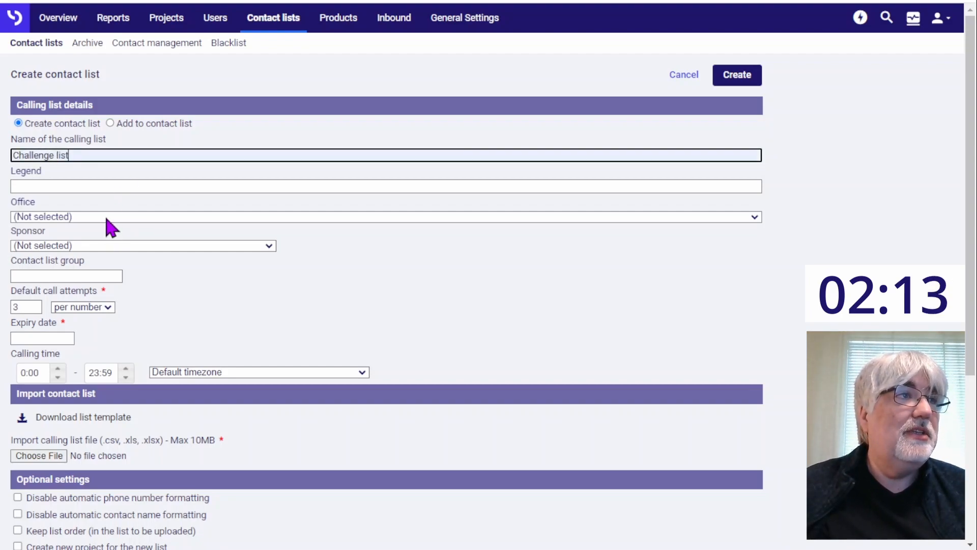
click(76, 186)
text(10 min list)
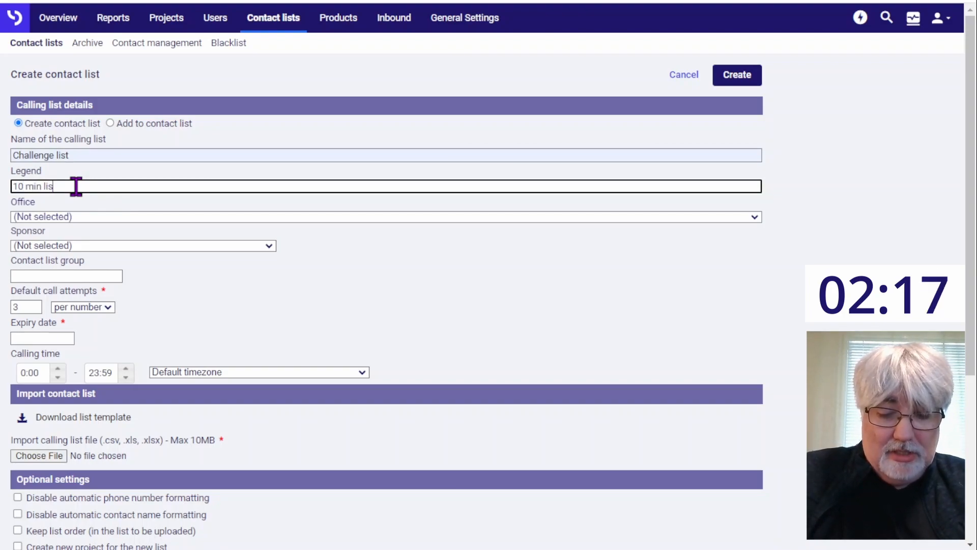
Step: Set both the office and the sponsor of the new contact list to Challenge
click(72, 216)
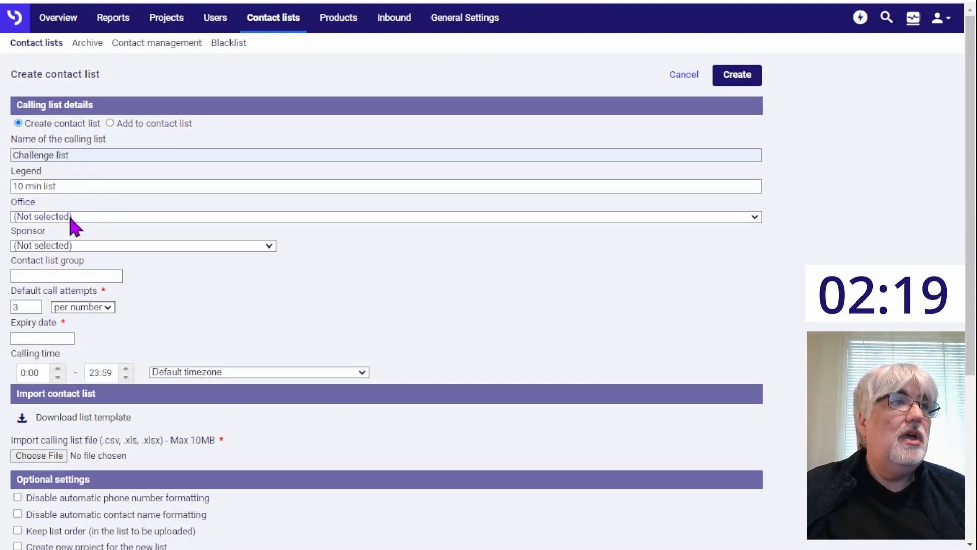
click(57, 243)
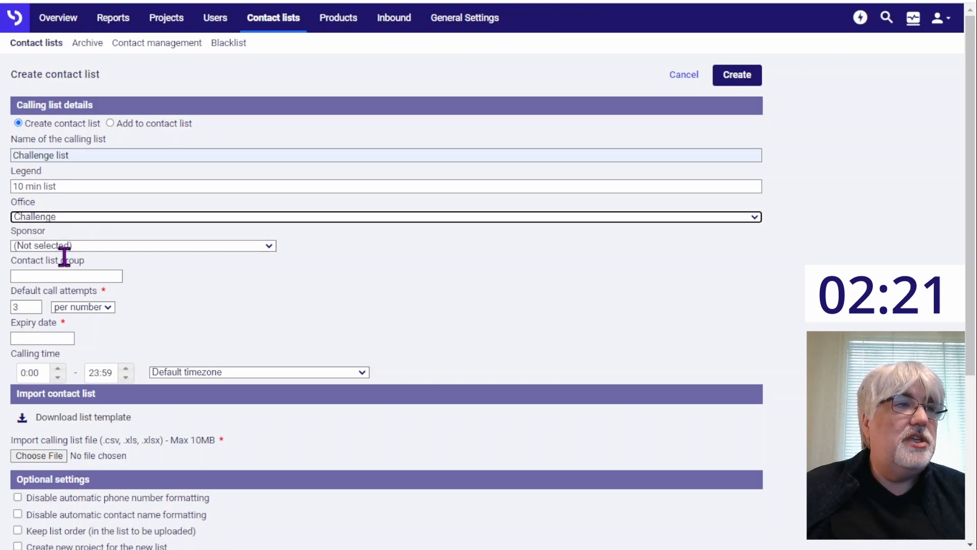
click(49, 245)
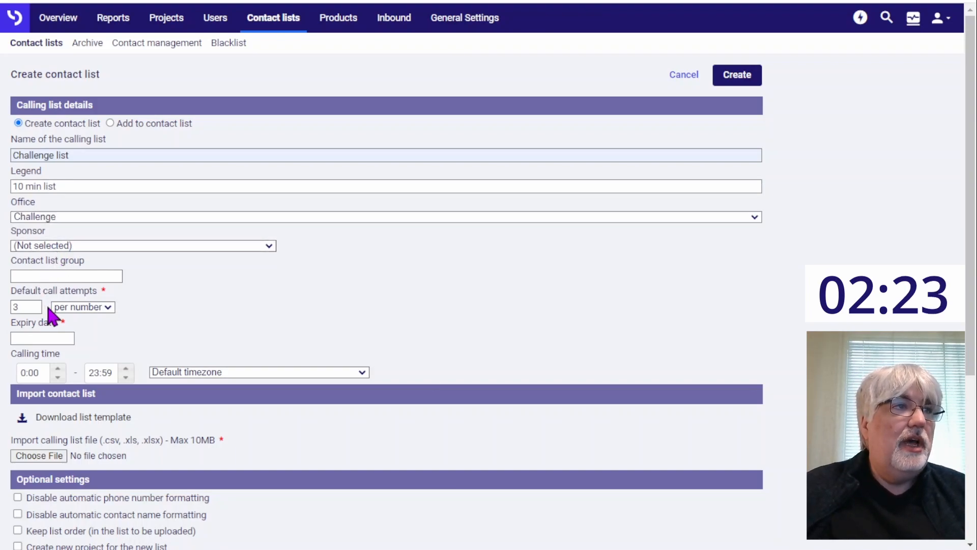
click(46, 282)
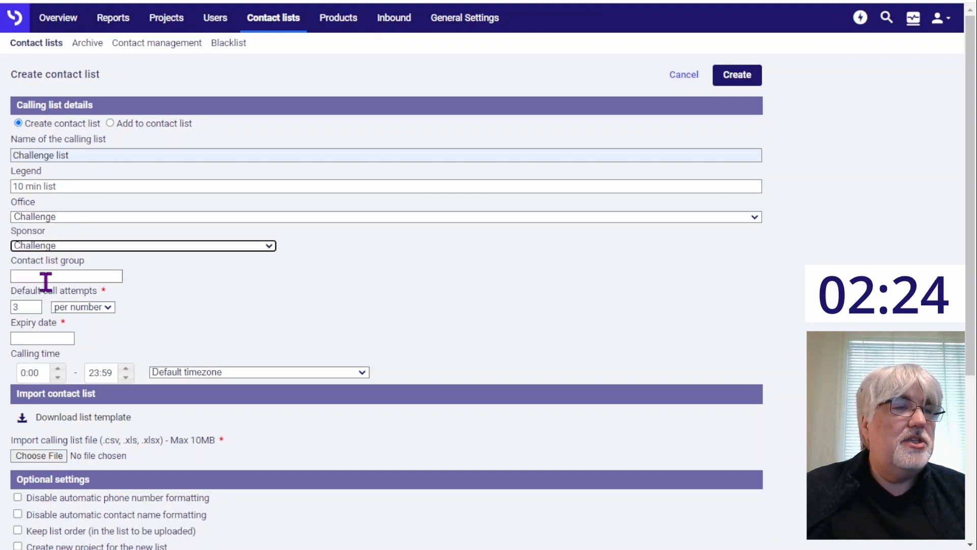
Step: Set the expiry date of the new contact list to 30/09/2024
click(44, 338)
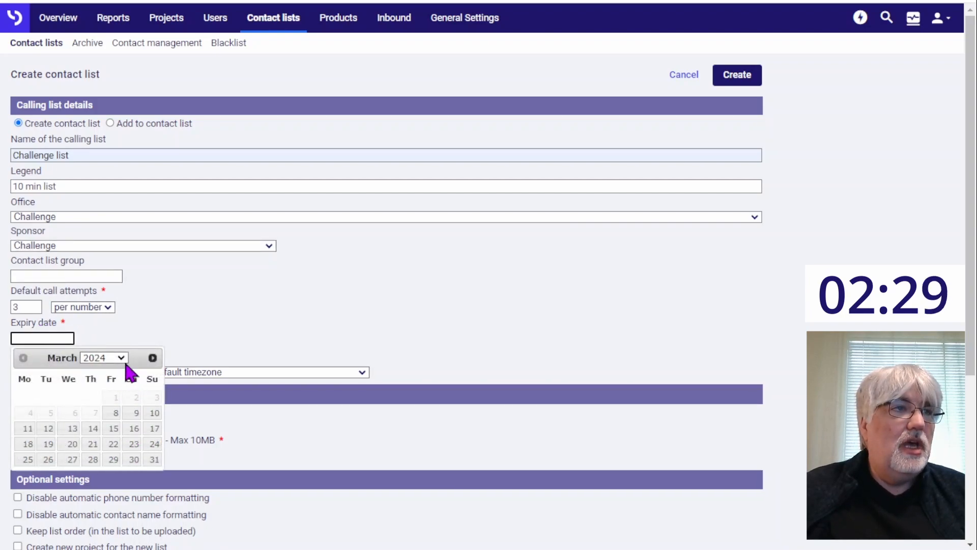
click(153, 358)
click(152, 358)
click(152, 357)
click(153, 358)
click(152, 358)
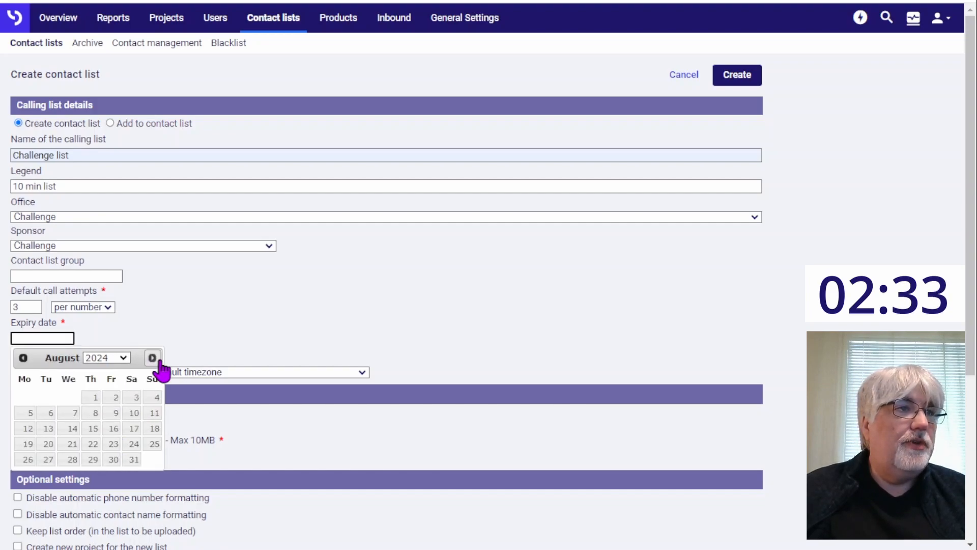
click(155, 359)
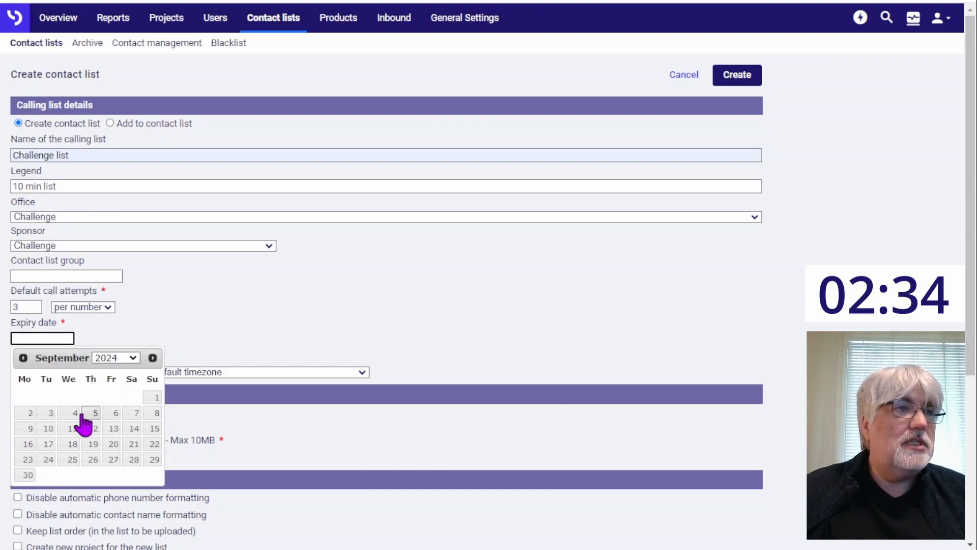
click(25, 476)
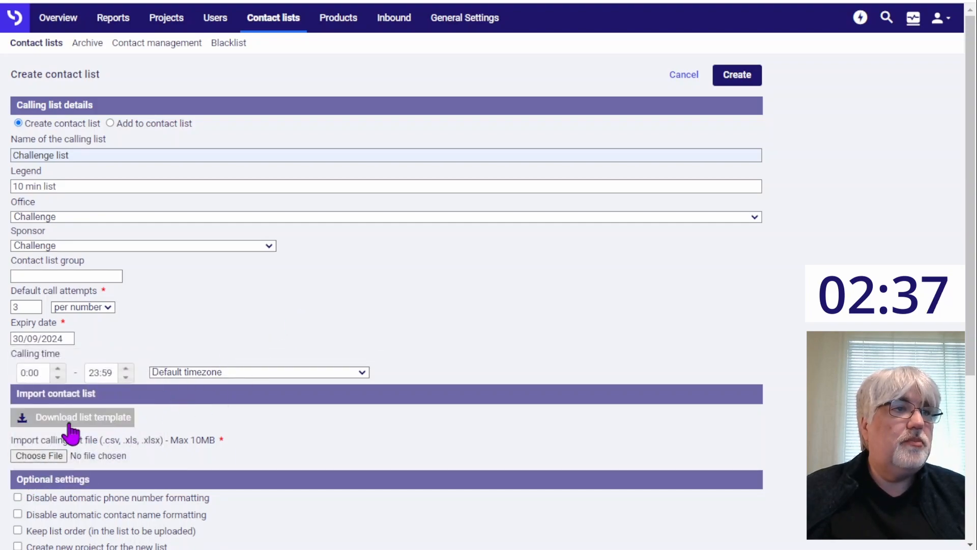
Step: Attach the file "challenge list.xlsx" as the calling list import and create the contact list
click(42, 457)
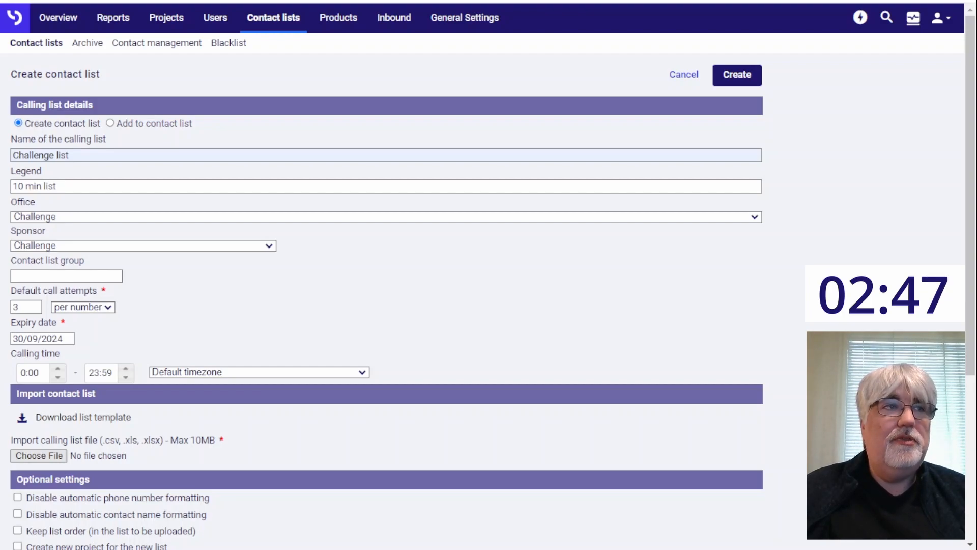
click(759, 393)
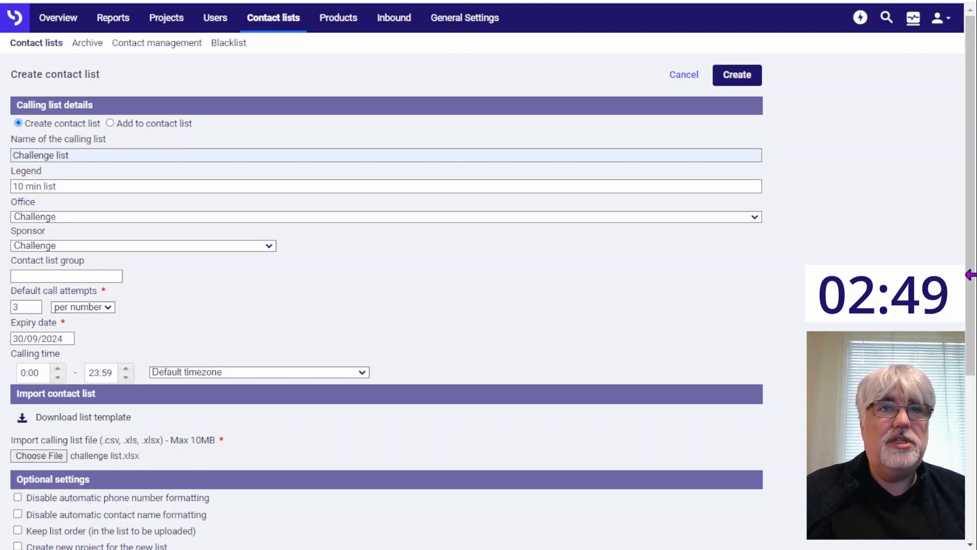
drag(972, 275, 969, 476)
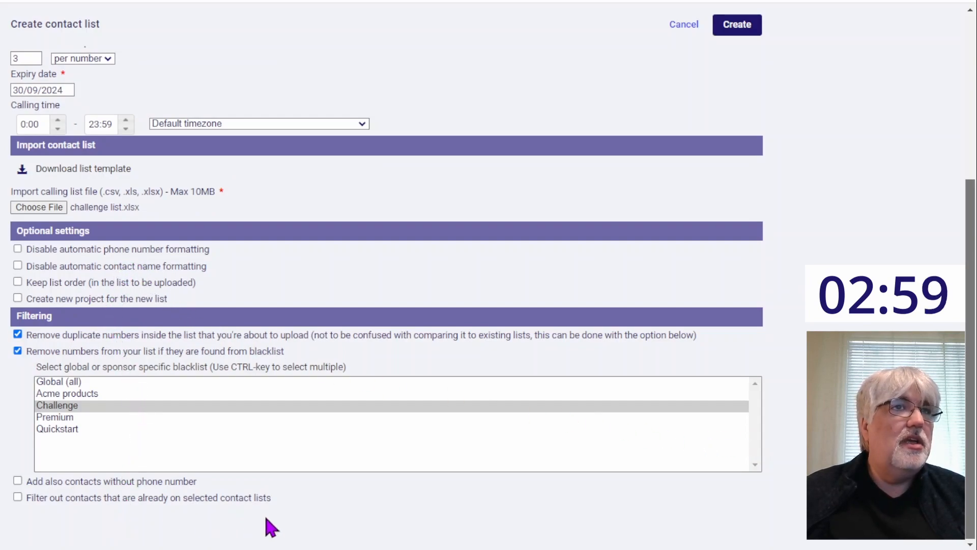
click(738, 28)
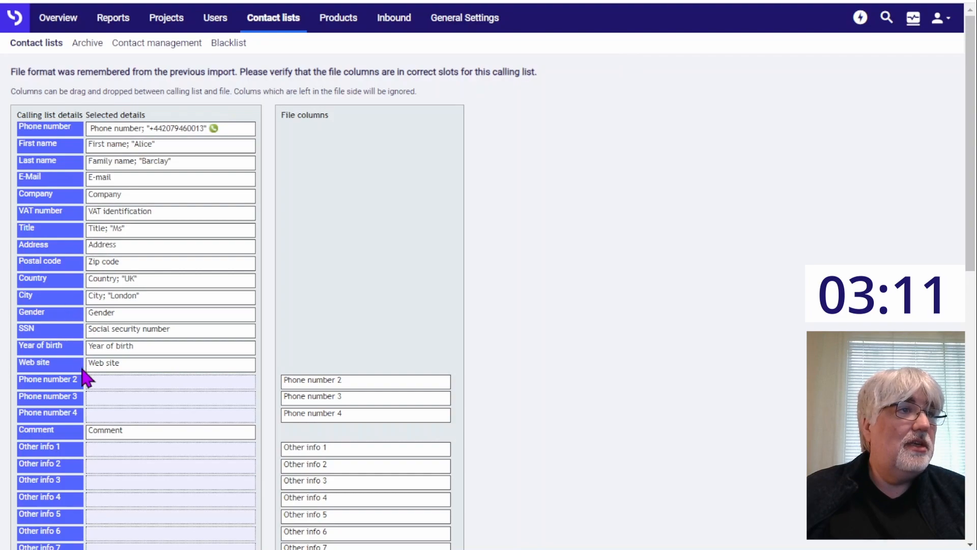
Step: Accept the remembered column mapping to import the contacts, and dismiss the finished Challenge list entry from the creation overview
drag(970, 216, 970, 488)
click(48, 499)
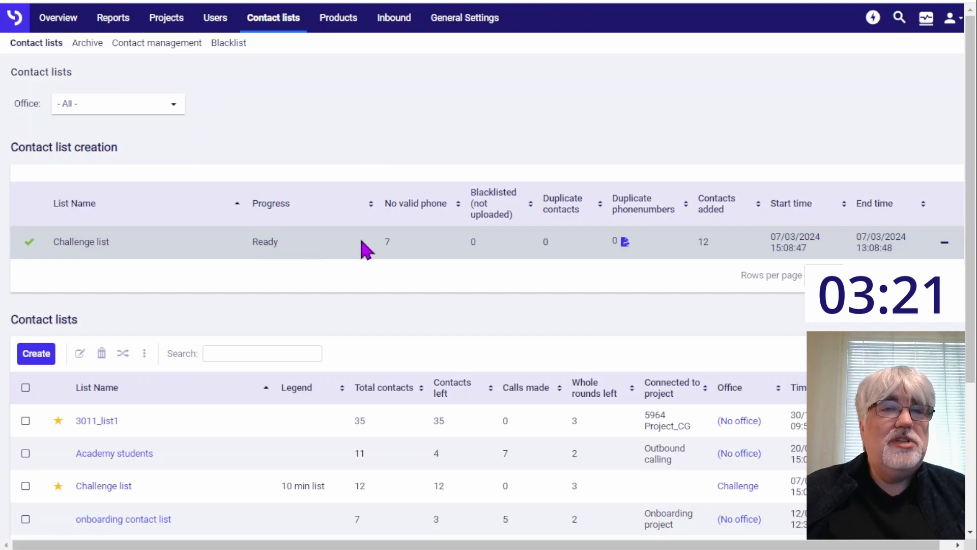
click(945, 245)
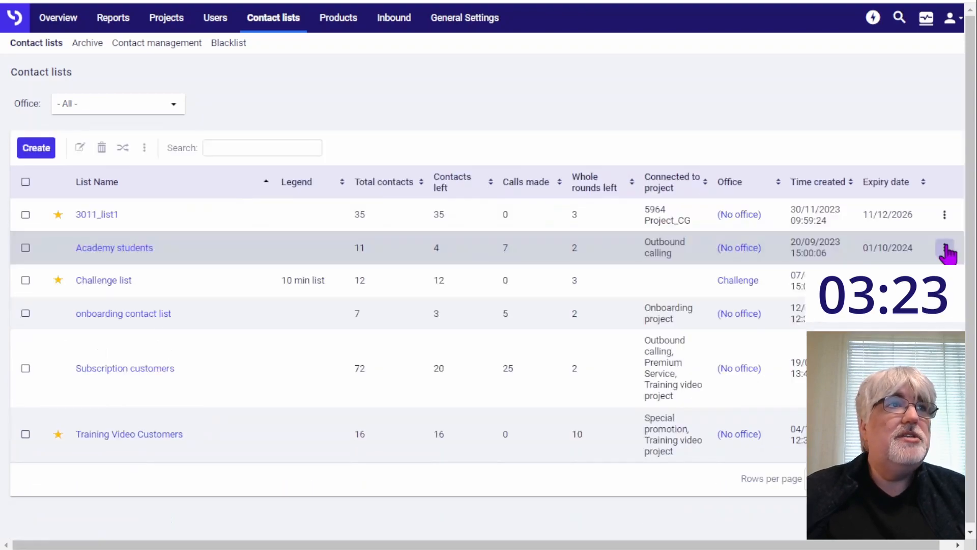
Step: Start a new user at Agent level and replace the prefilled username with "challenge"
click(216, 21)
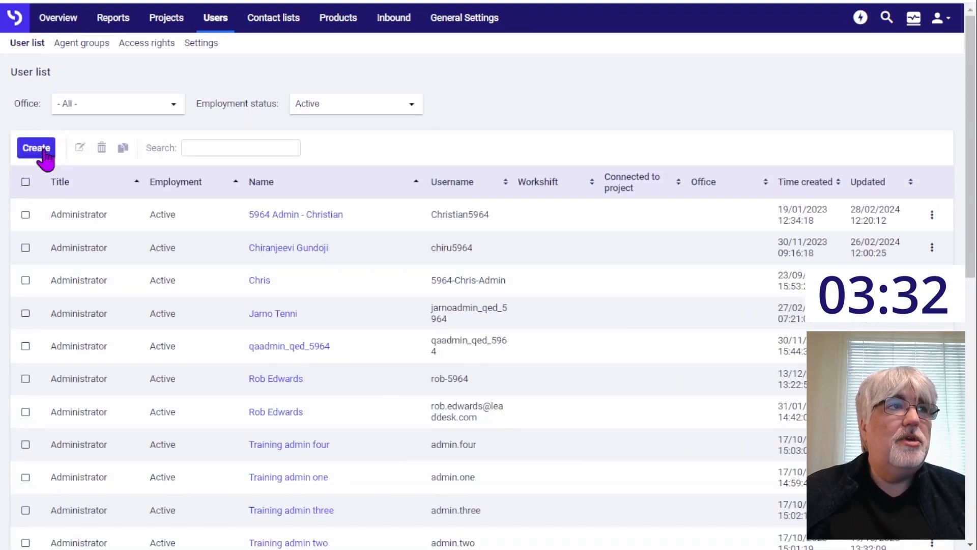
click(35, 148)
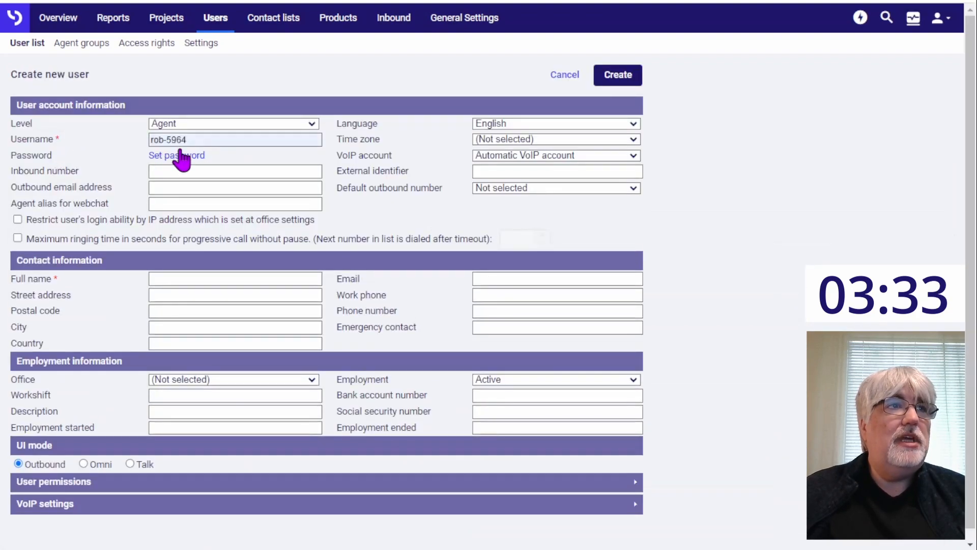
drag(197, 142, 92, 148)
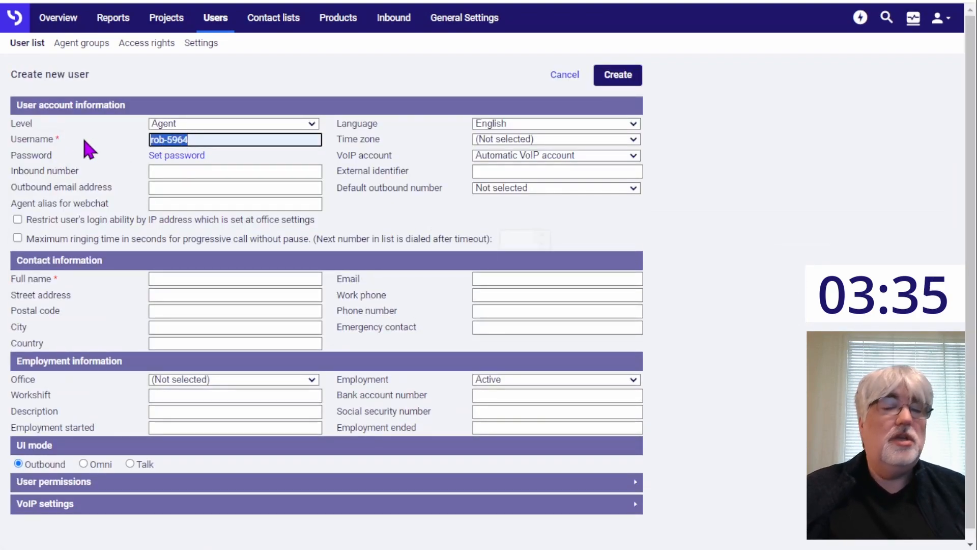
text(chall)
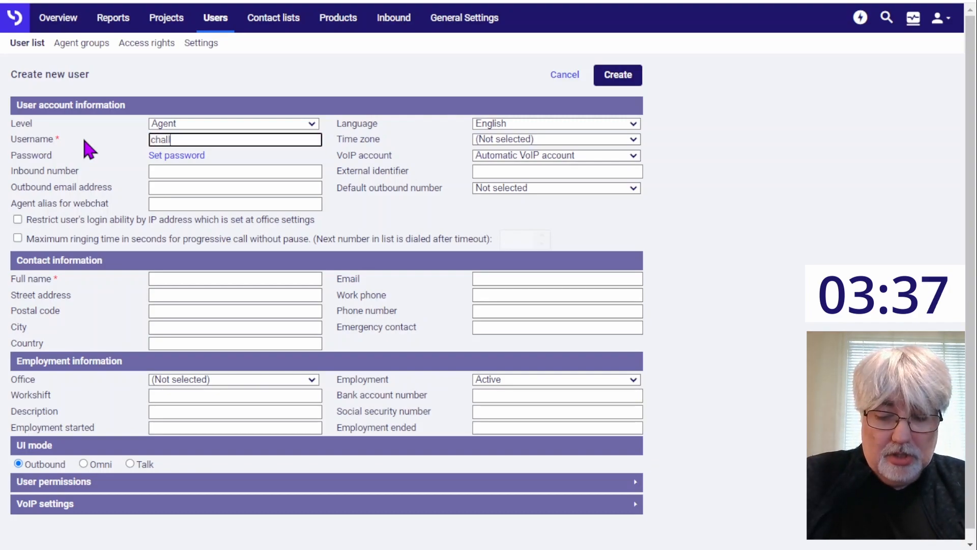
text(enge)
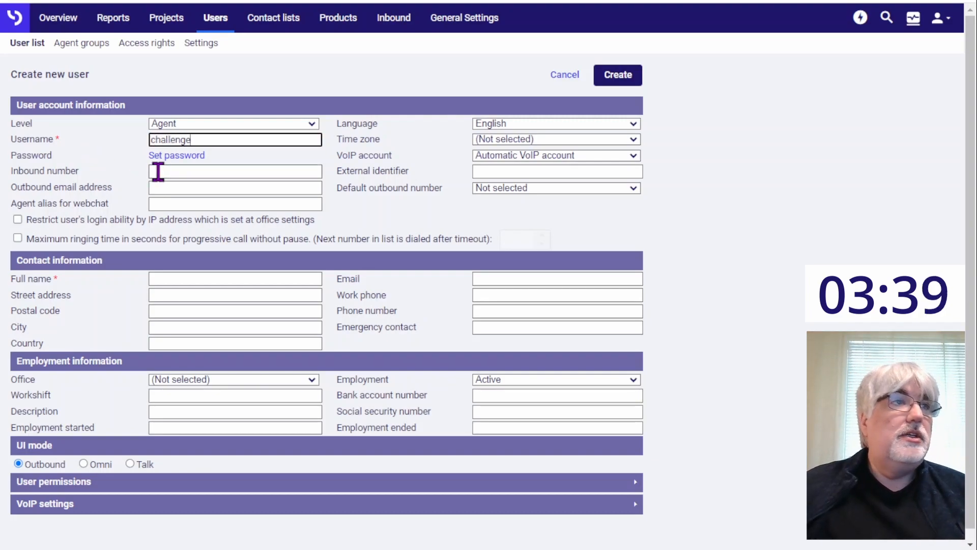
Step: Set a temporary password for the new user account
click(179, 159)
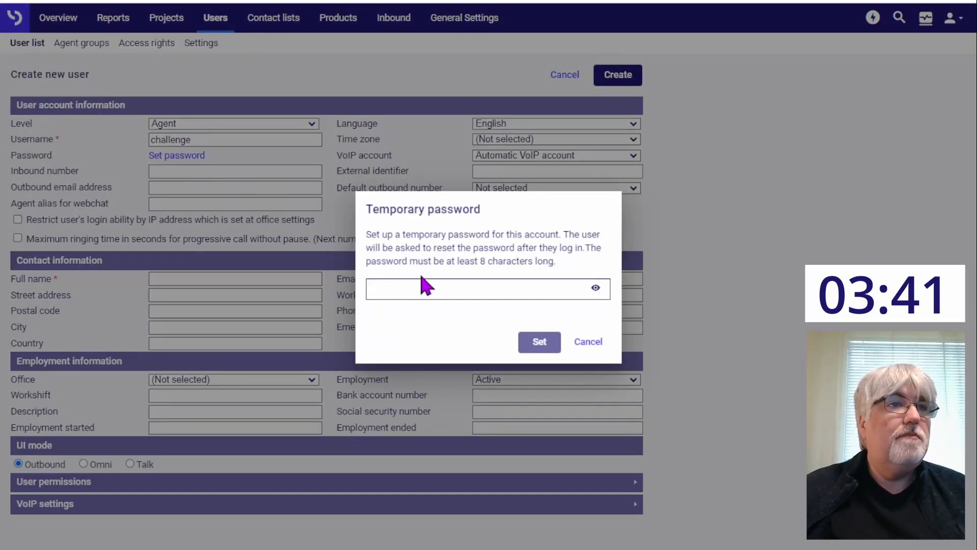
text(••••••••)
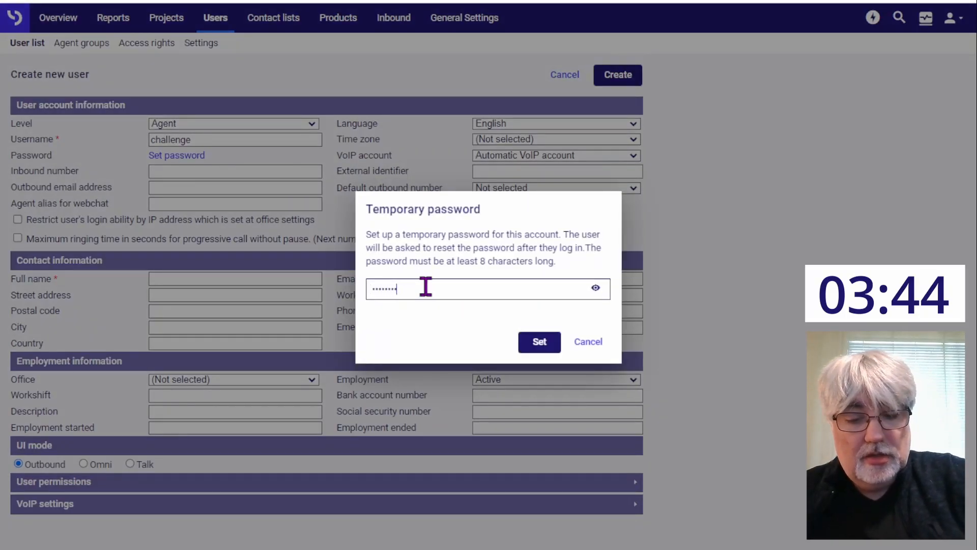
click(538, 343)
Step: Enter "Challenge" as the new user's full name and assign the user to the Challenge office
click(233, 278)
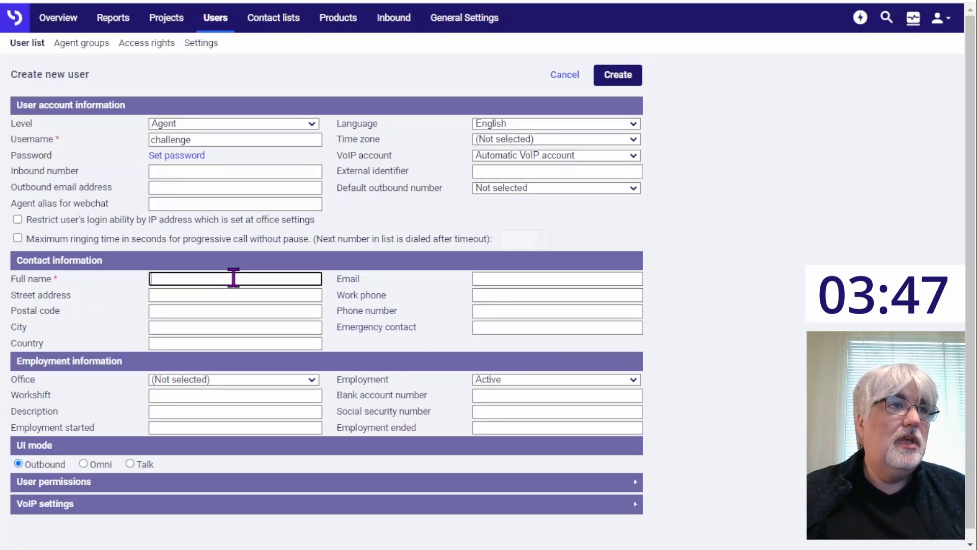
text(Challenge)
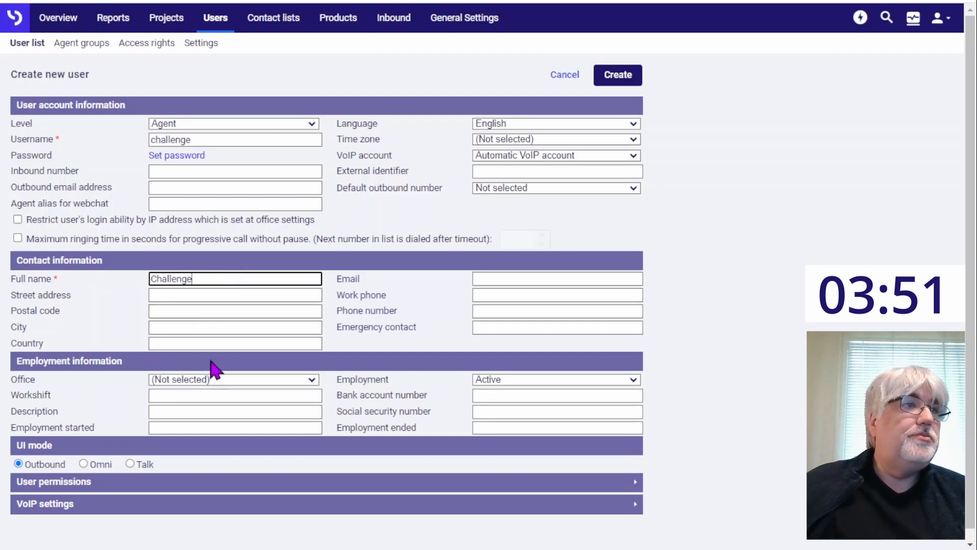
click(224, 378)
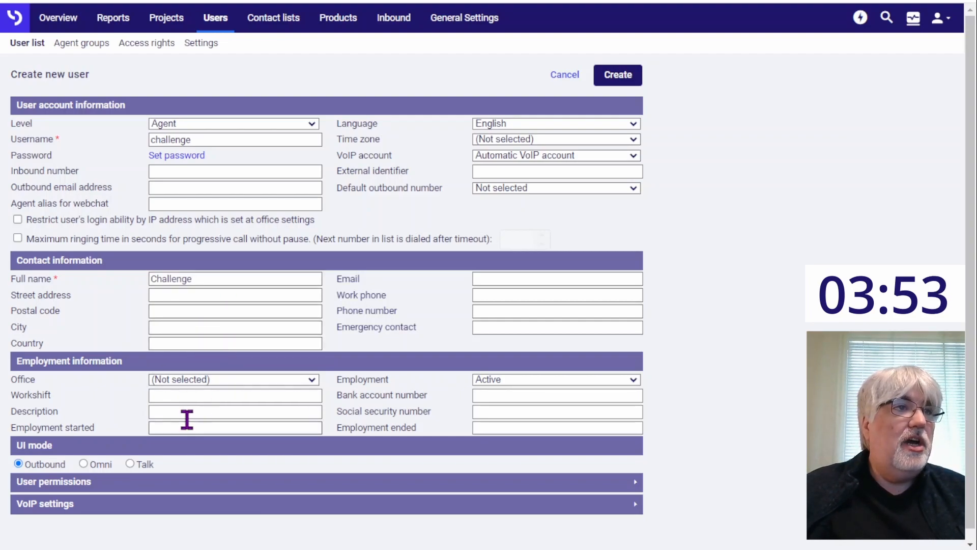
click(174, 406)
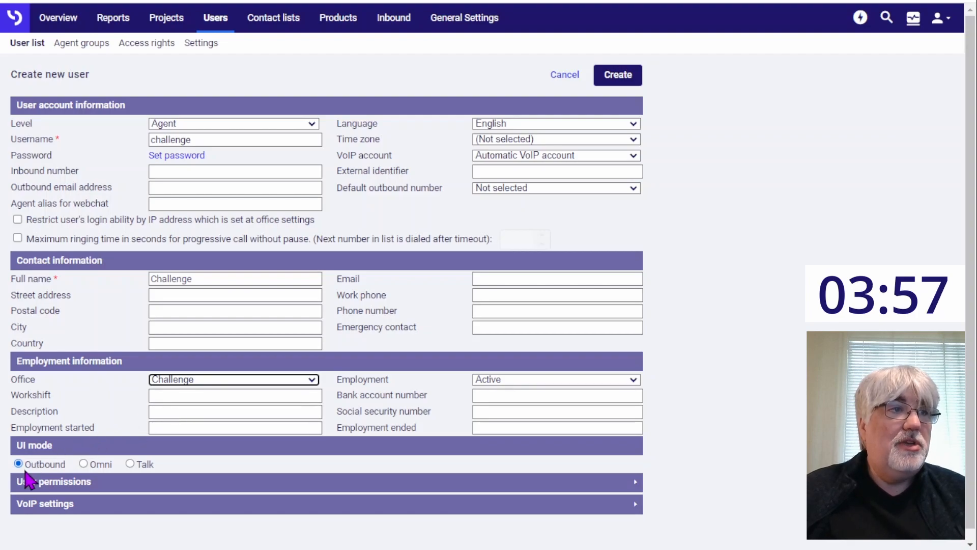
Step: Review the new user's functional permissions and create the user
click(118, 479)
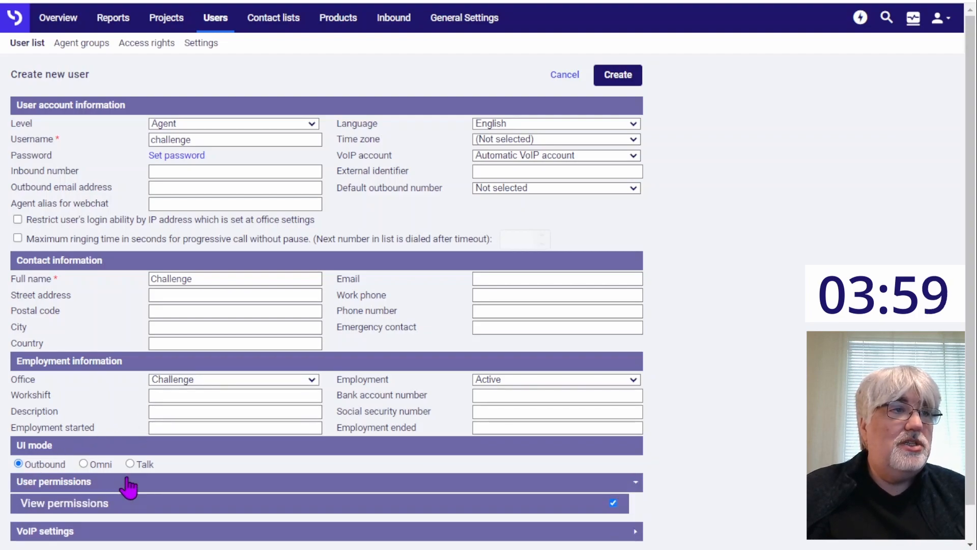
scroll(121, 487, down, 2)
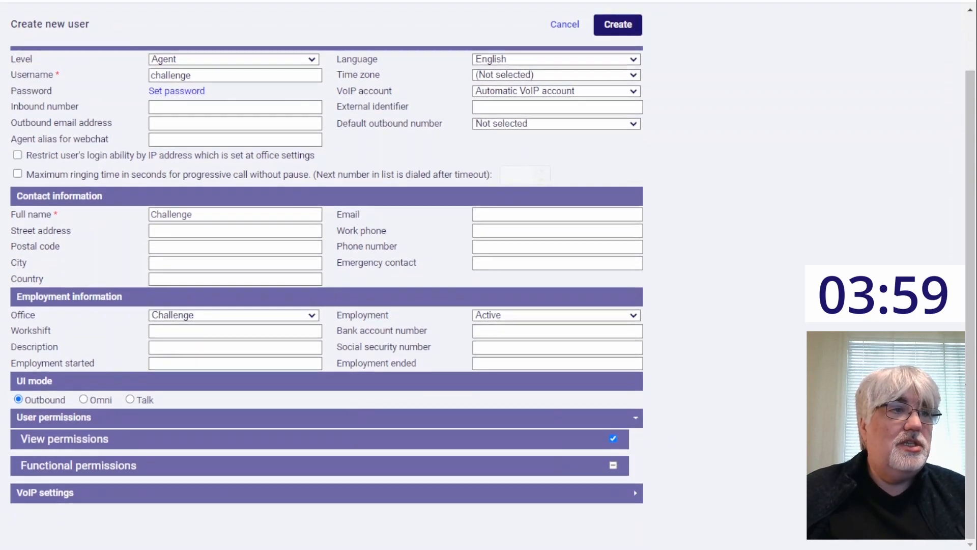
click(419, 466)
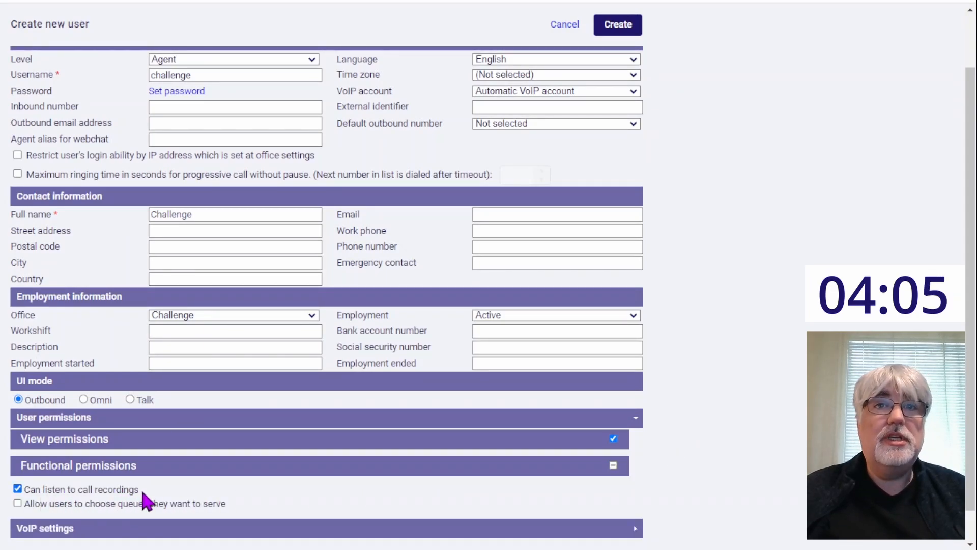
click(627, 27)
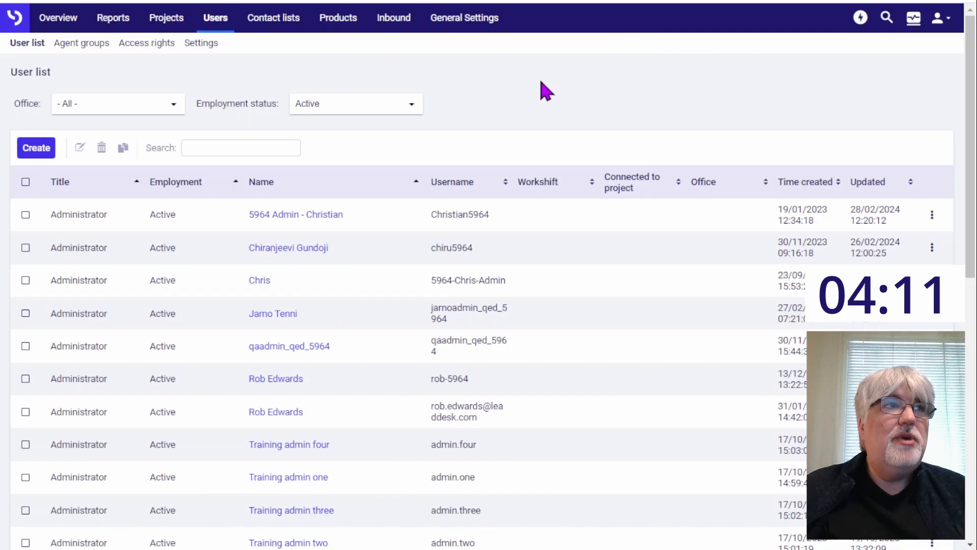
Step: Start a new call center campaign in the project list and name it "Challenge"
click(165, 23)
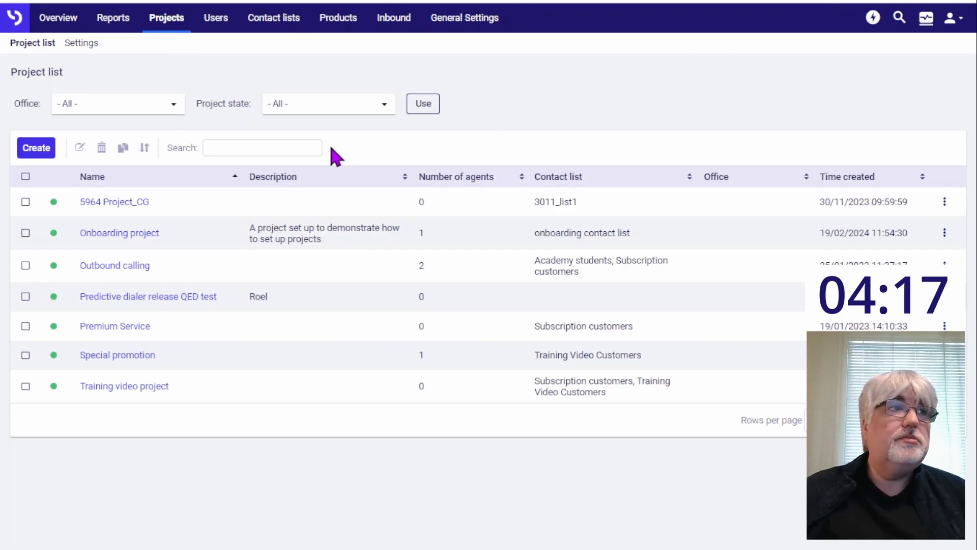
click(35, 152)
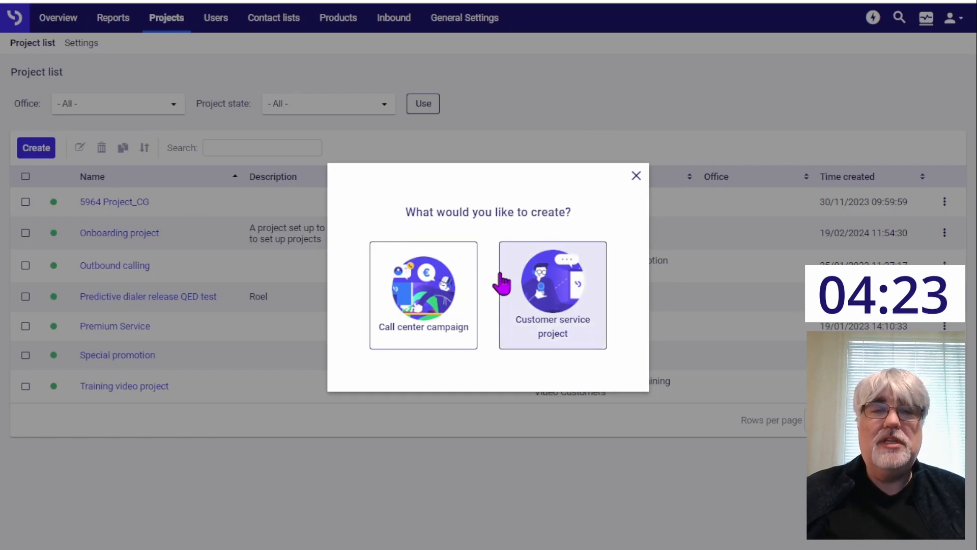
click(423, 298)
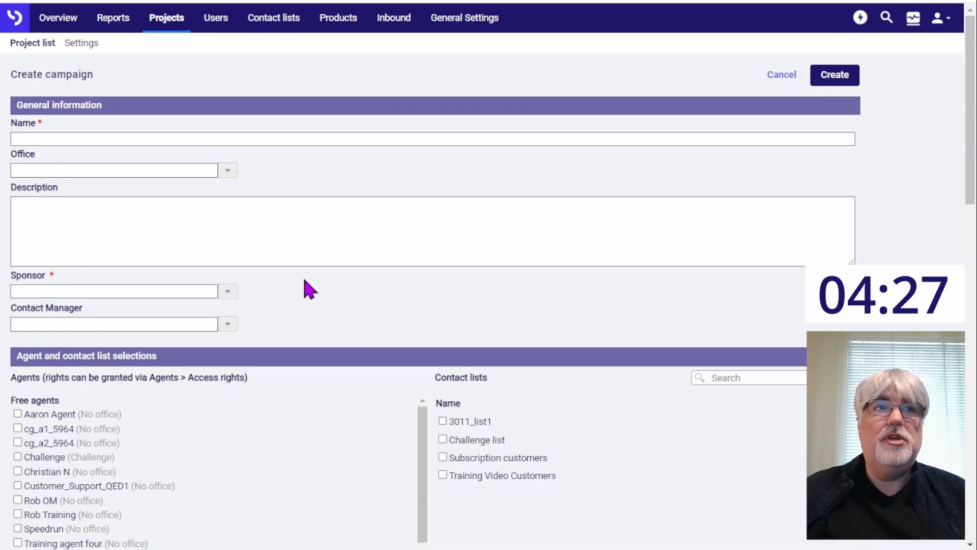
click(108, 134)
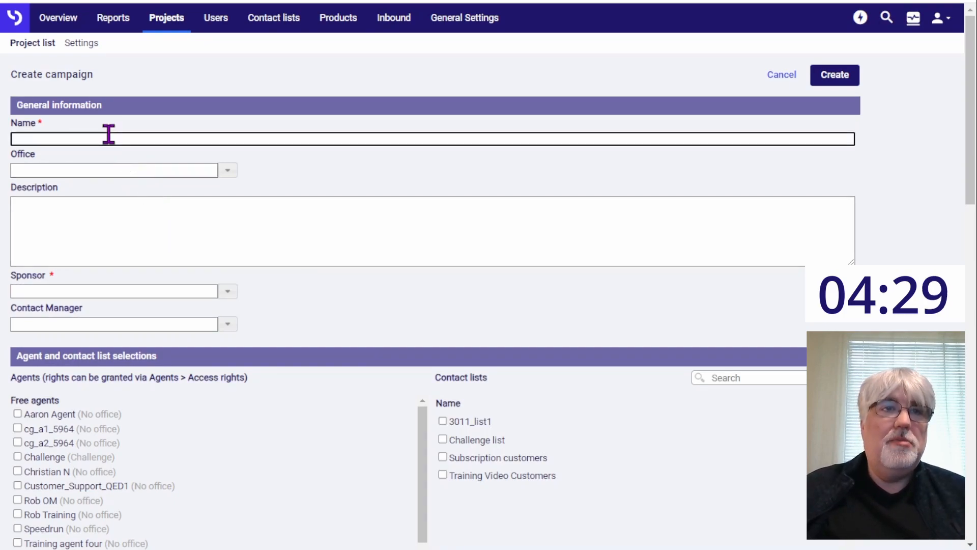
text(Challenge)
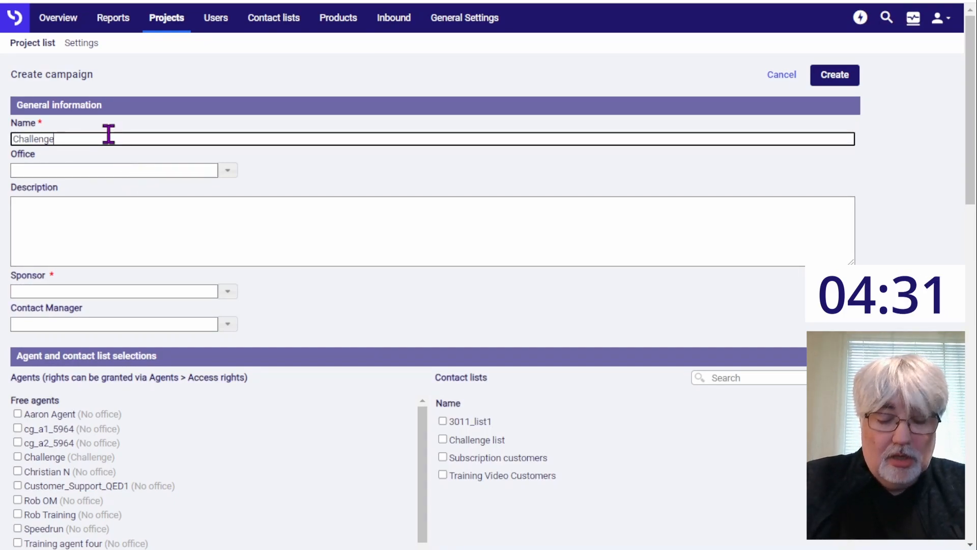
Step: Set the campaign's office and sponsor to Challenge and enter "10 min project" as its description
click(228, 171)
click(37, 208)
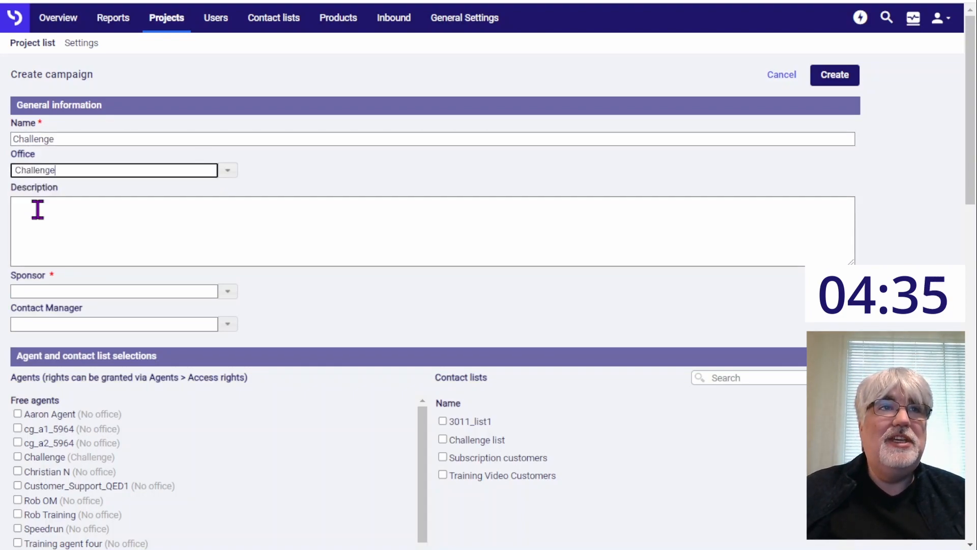
click(73, 231)
text(10 min p)
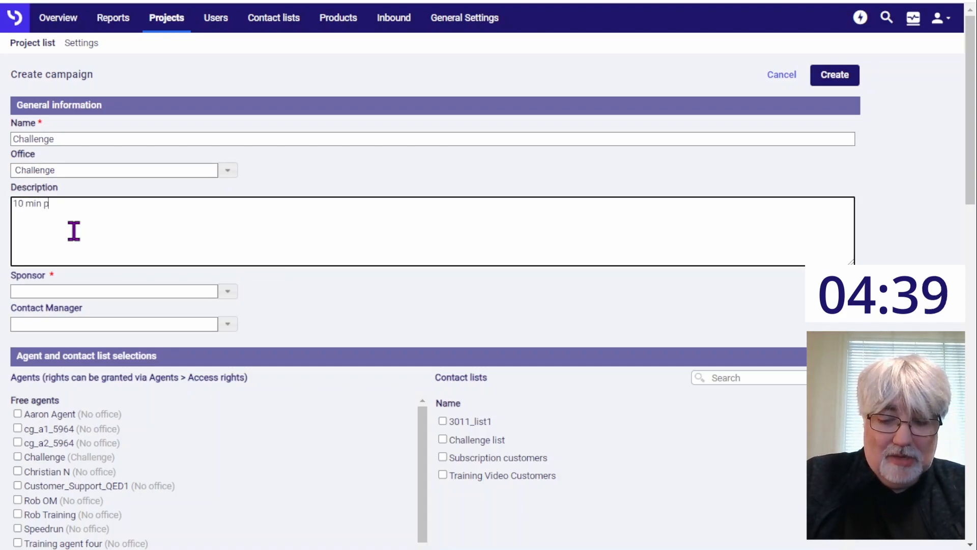
text(roject)
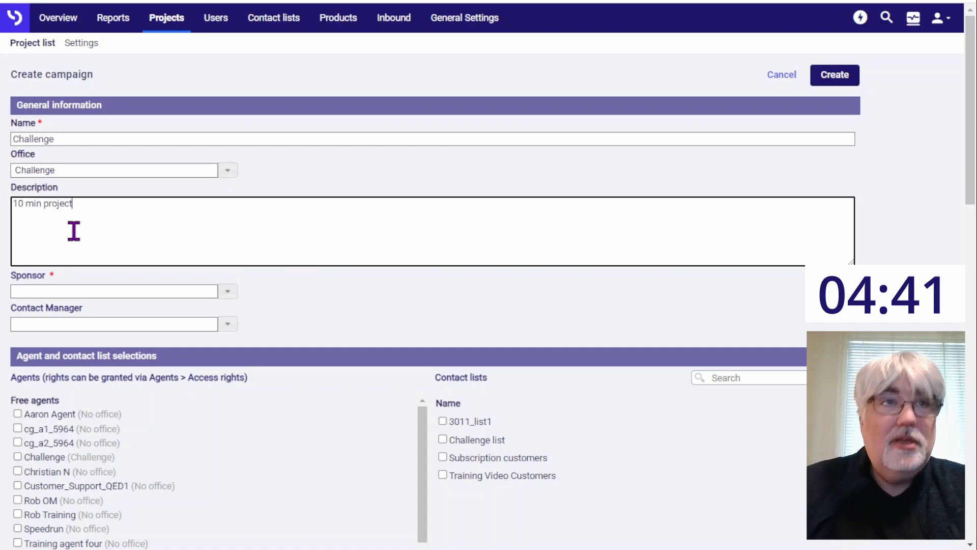
click(229, 292)
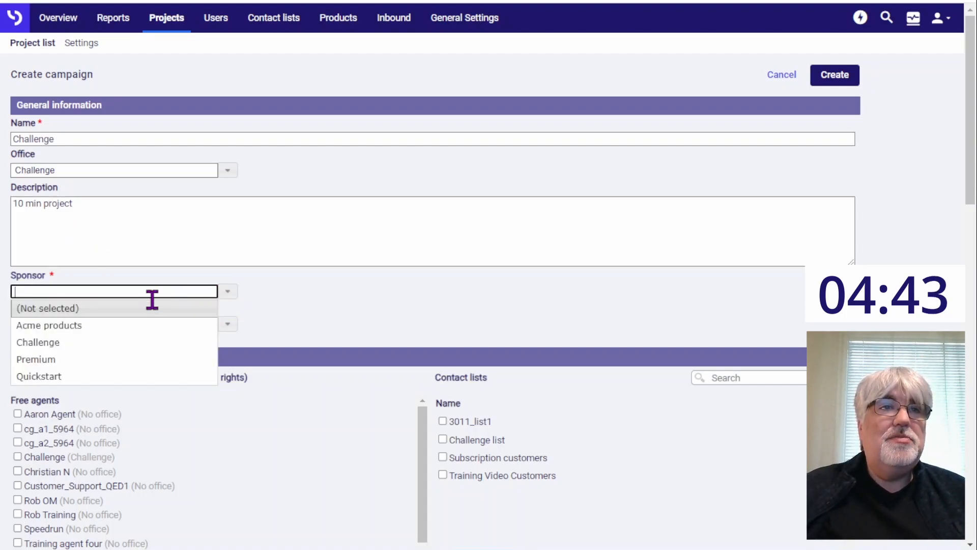
click(48, 343)
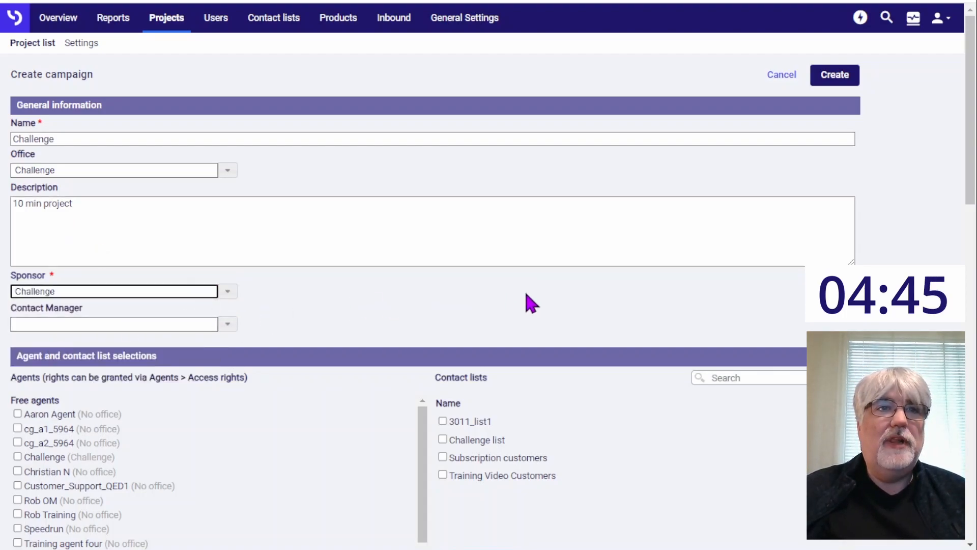
Step: Assign the Challenge agent, the contact list Challenge list and the Challenge product to the campaign
click(906, 260)
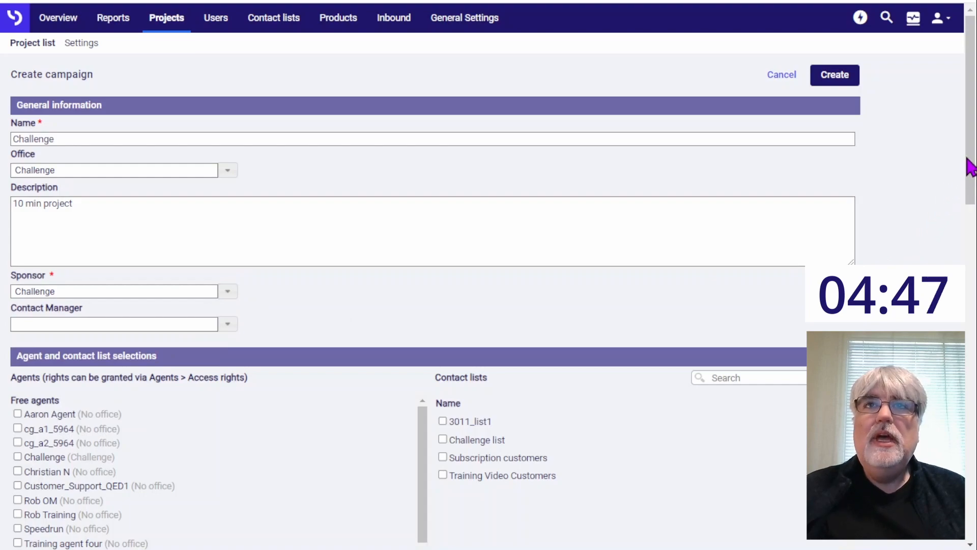
drag(969, 163, 970, 257)
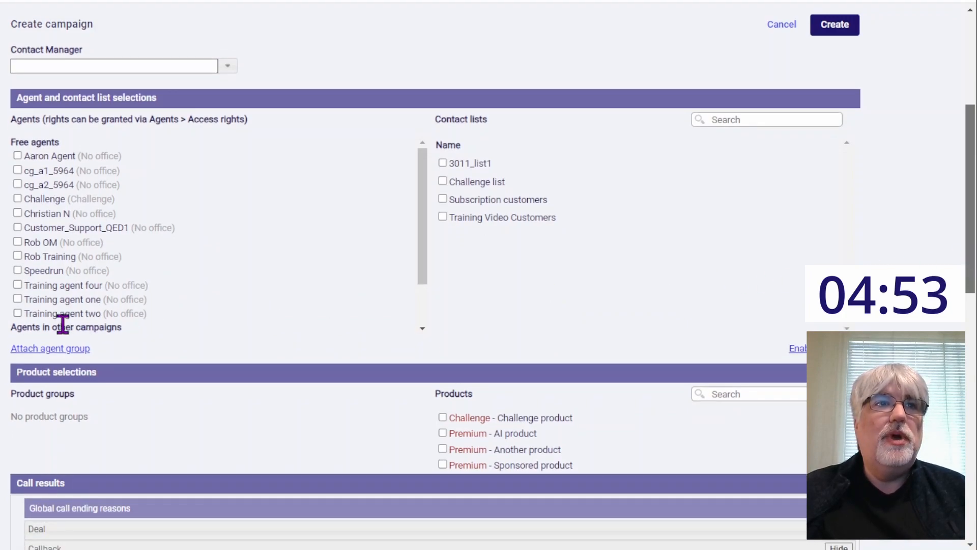
click(17, 199)
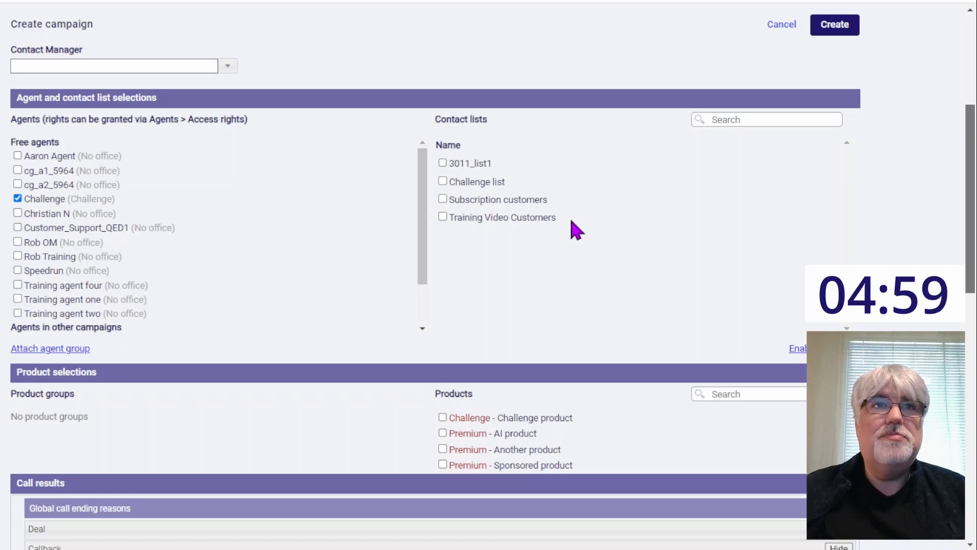
click(443, 182)
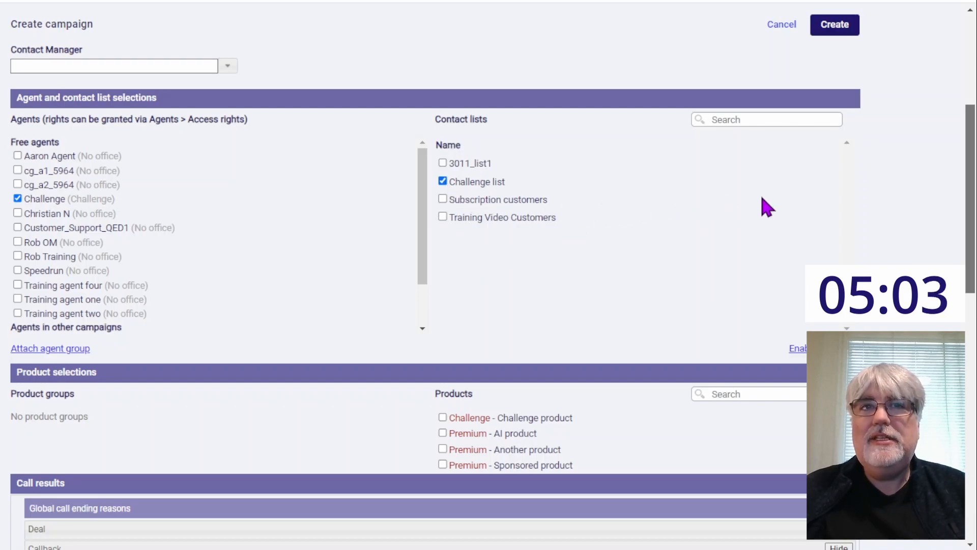
drag(972, 162, 970, 255)
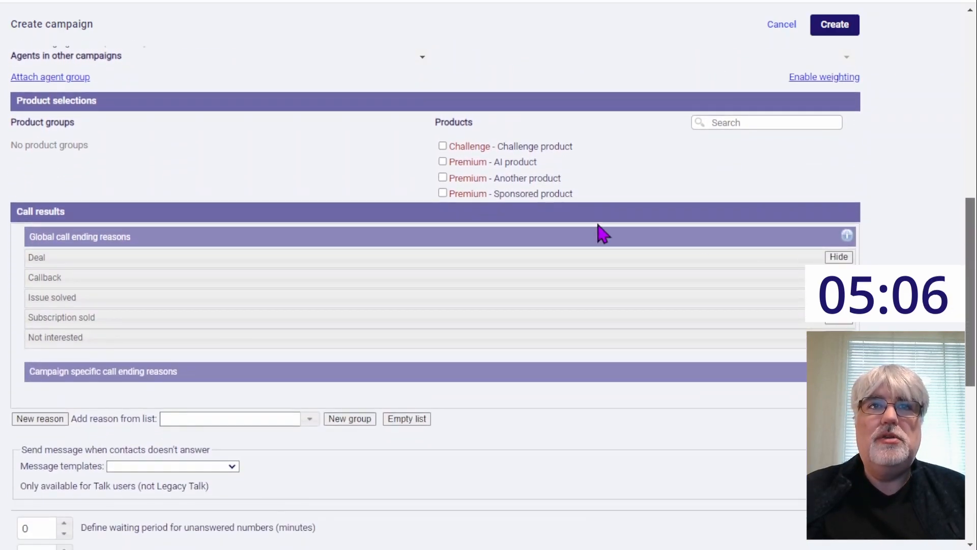
click(443, 146)
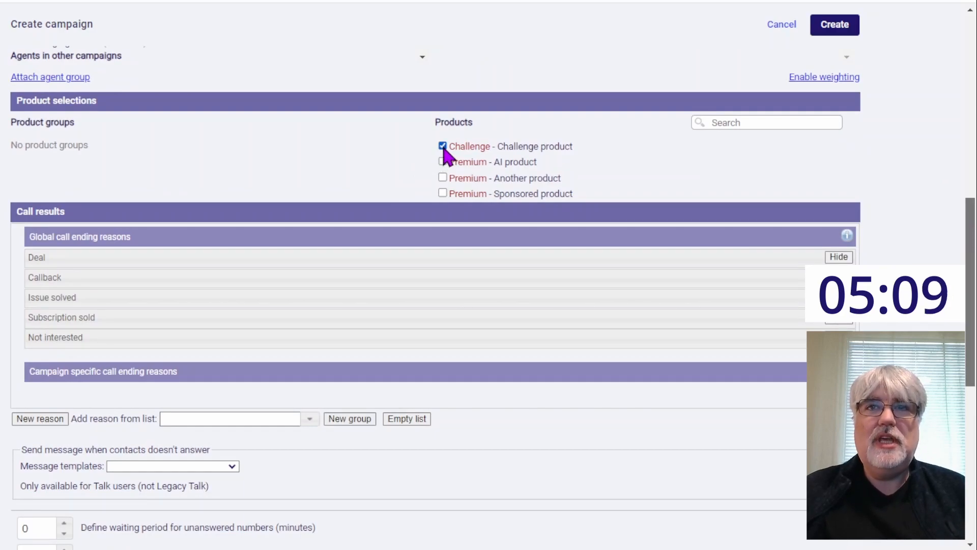
Step: Hide the global call ending reasons Issue solved and Subscription sold for this campaign
drag(971, 223, 967, 265)
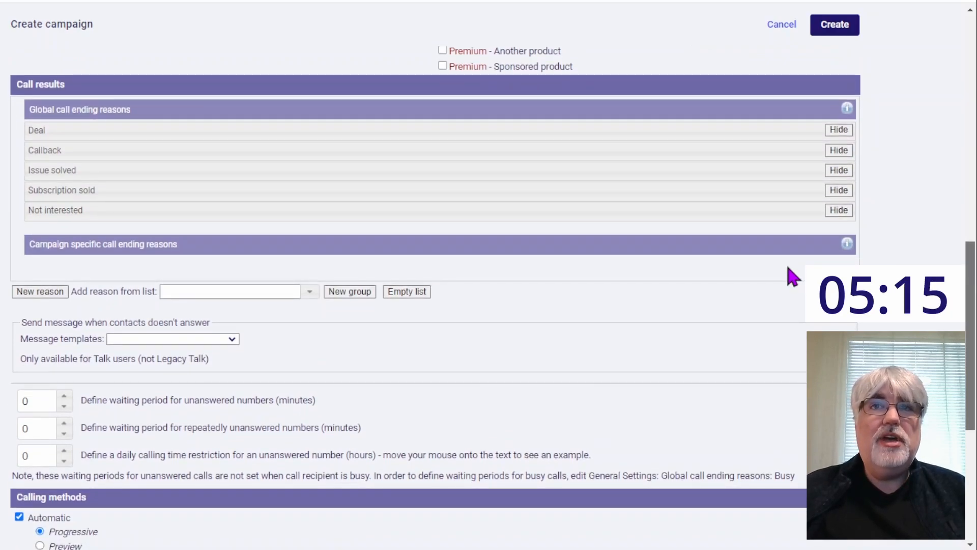
click(836, 172)
click(844, 194)
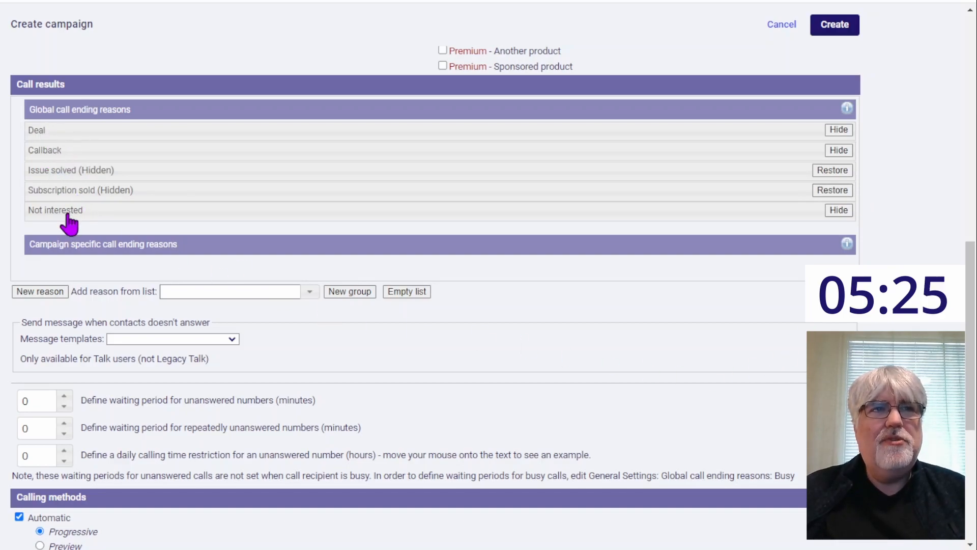
Step: Add a campaign-specific call ending reason named "Not today" with a waiting period of 1 day for the called number
click(41, 295)
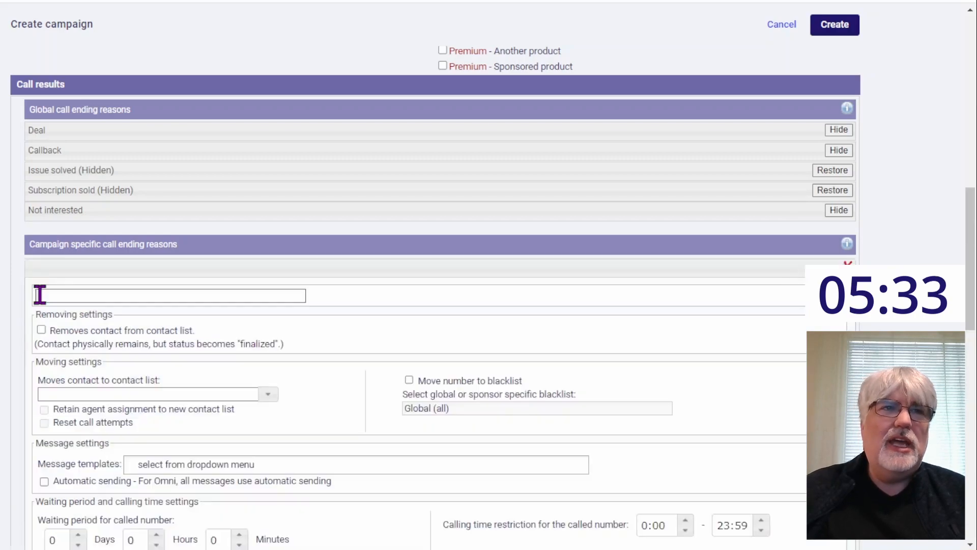
click(95, 300)
text(Not today)
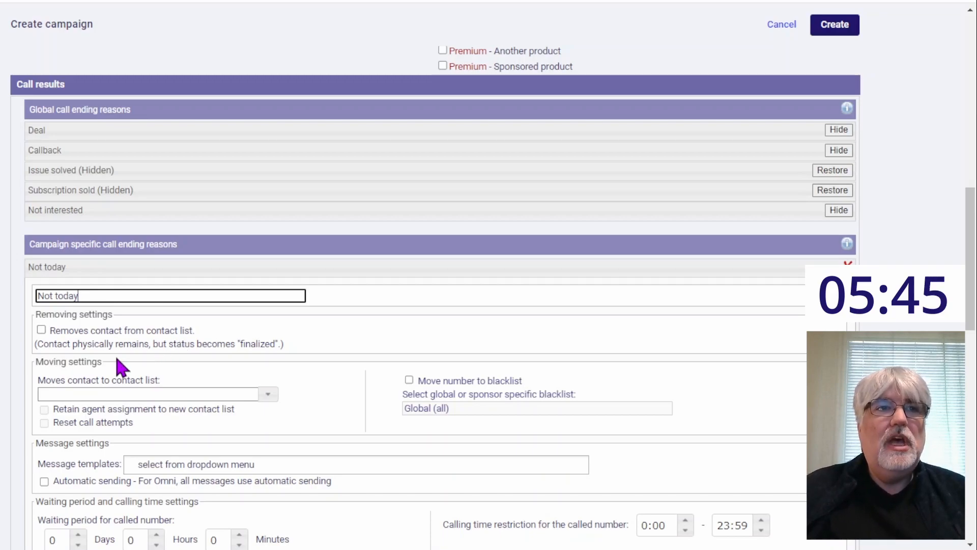
drag(973, 288, 974, 346)
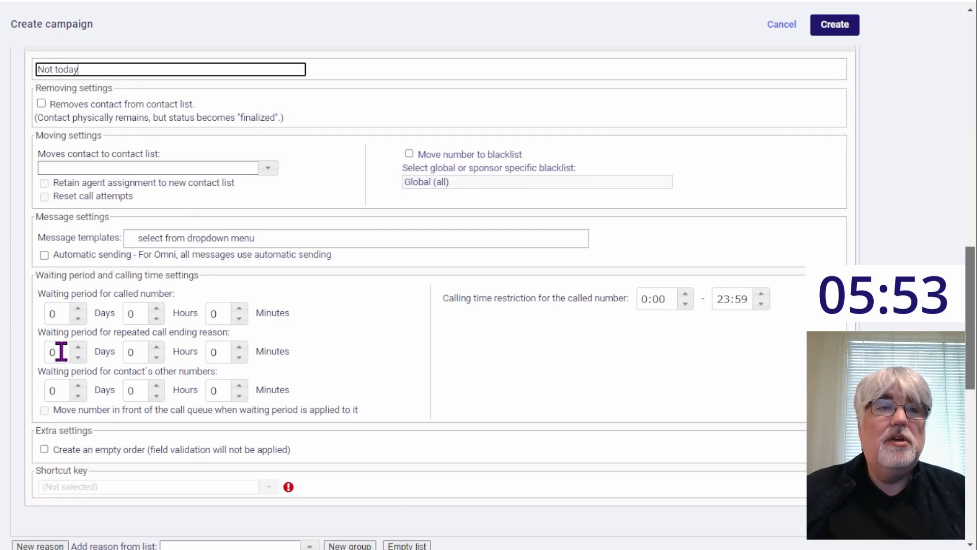
double_click(63, 313)
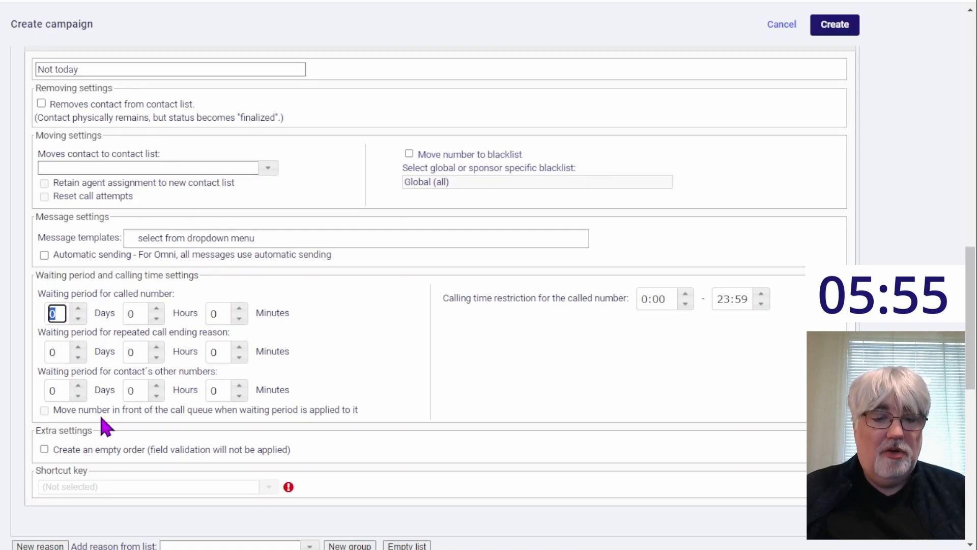
text(1)
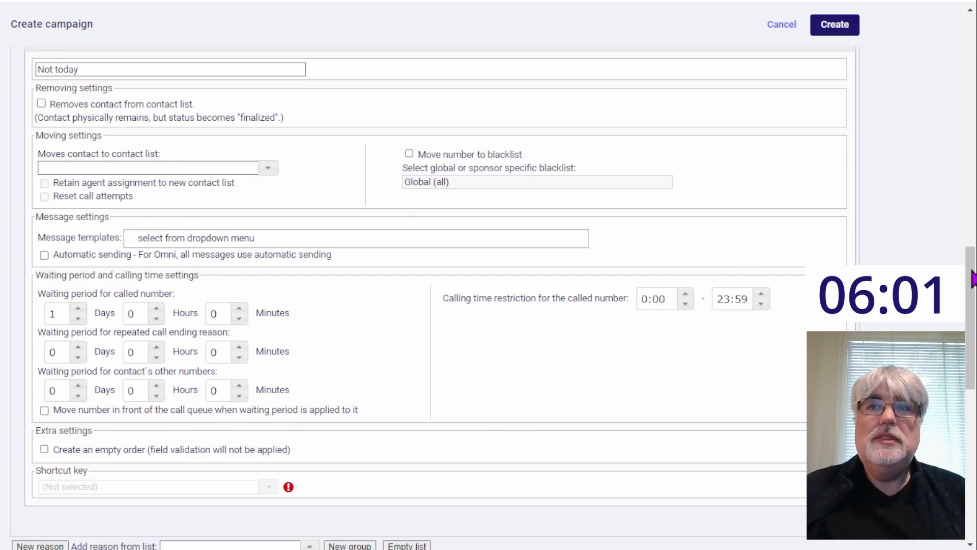
scroll(971, 274, up, 5)
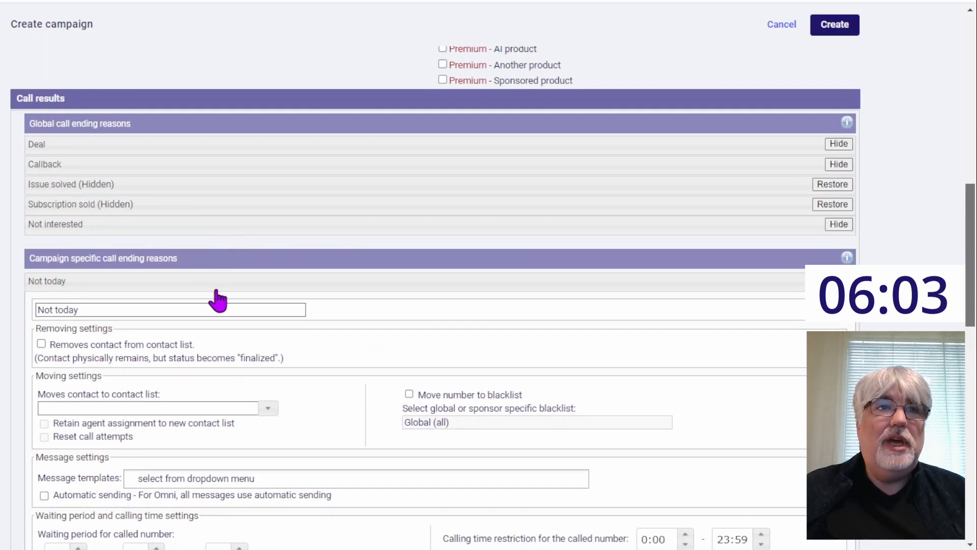
click(217, 281)
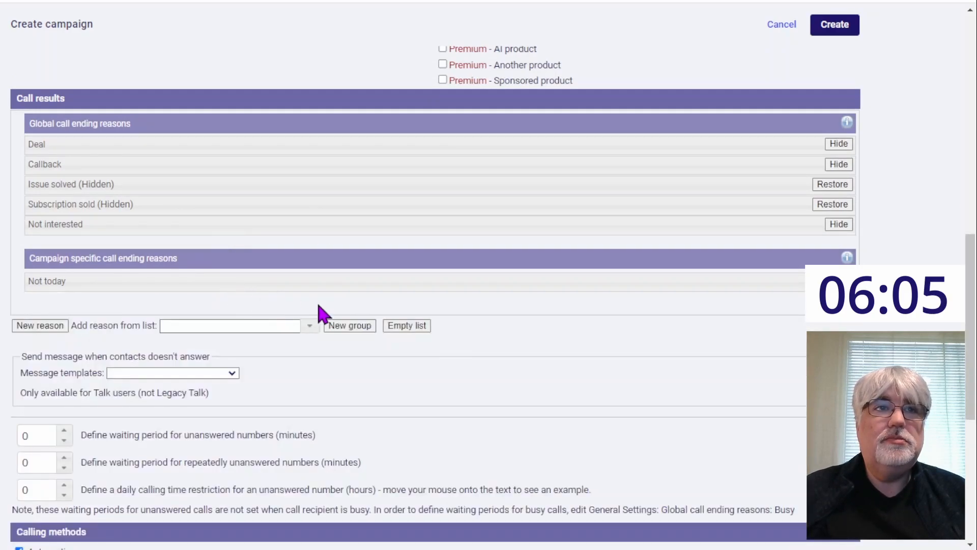
Step: Set the campaign's automatic calling method to Preview and look over the contact settings
drag(975, 275, 975, 394)
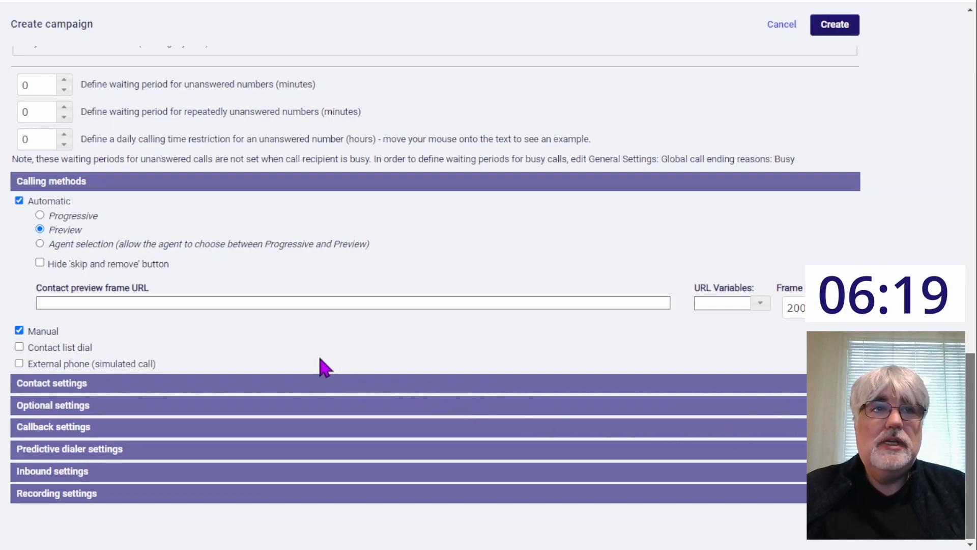
click(316, 385)
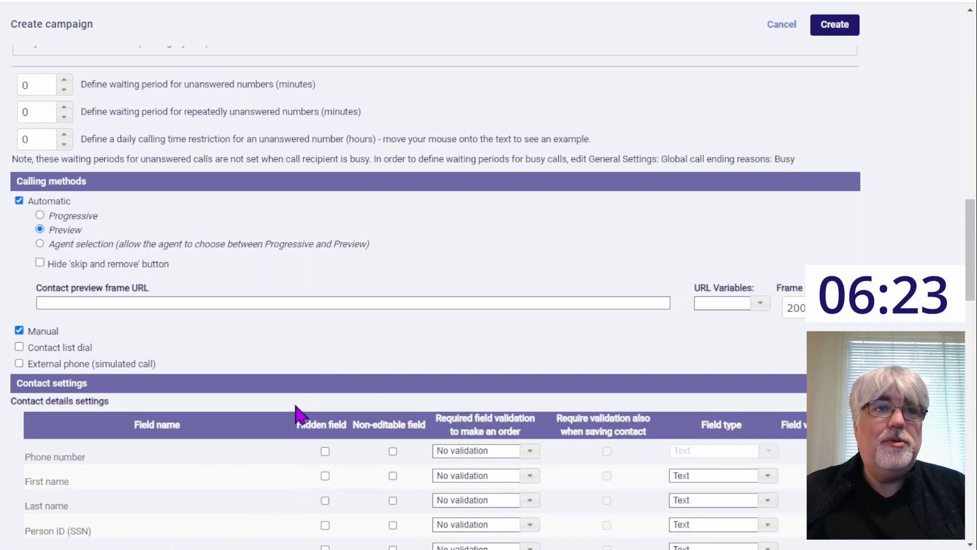
click(286, 387)
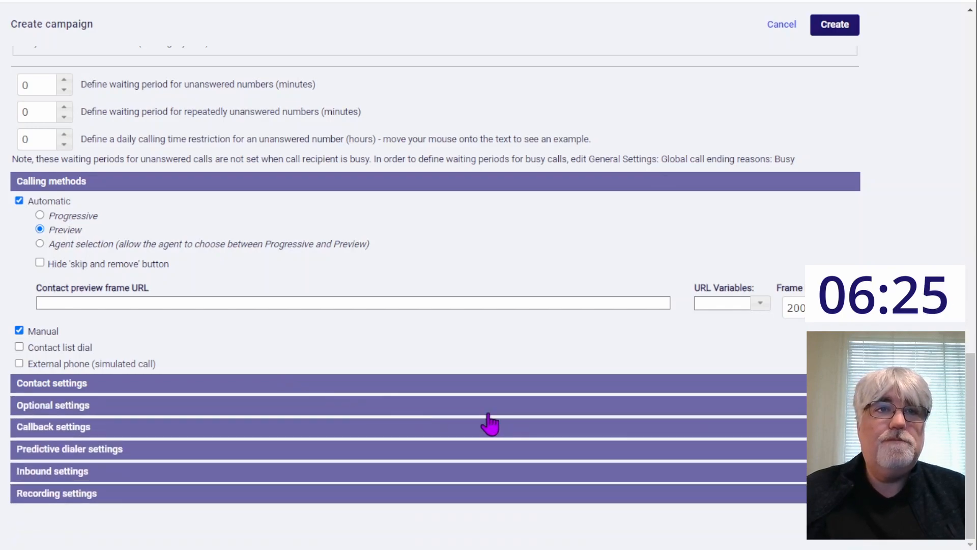
click(119, 407)
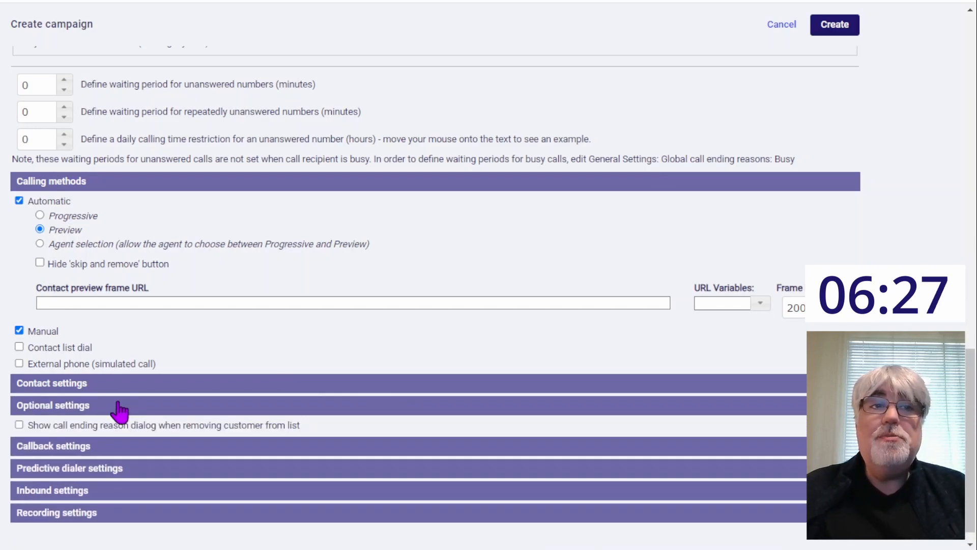
drag(974, 275, 973, 370)
click(211, 167)
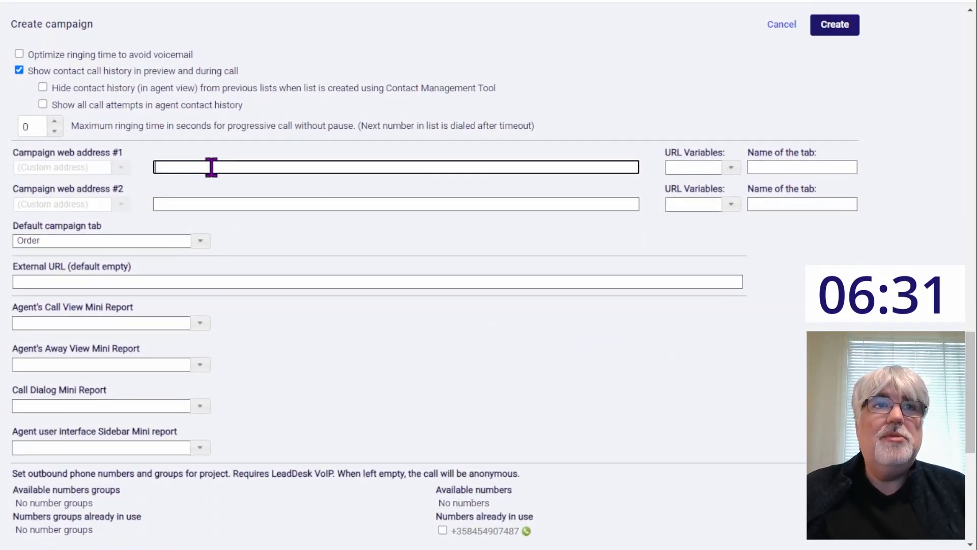
text(https://)
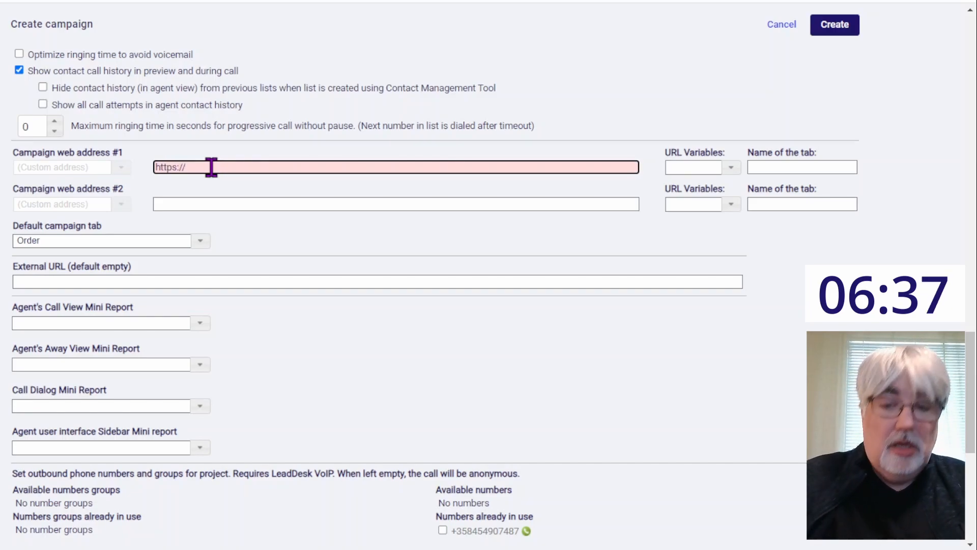
text(leaddesk.com)
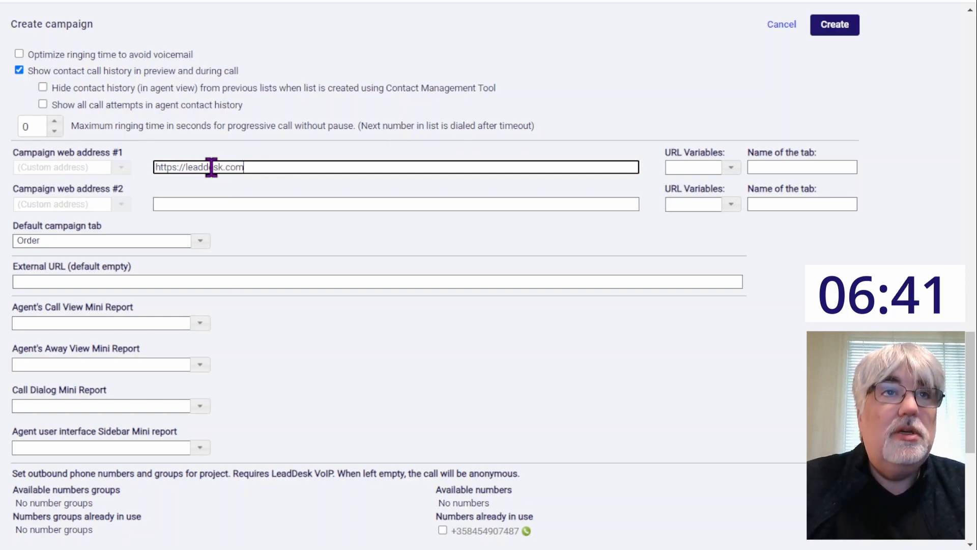
Step: Name the first web address's tab "LeadDesk" and set the Agent's Away View Mini Report to Deals made today
click(786, 167)
text(LEadDesk)
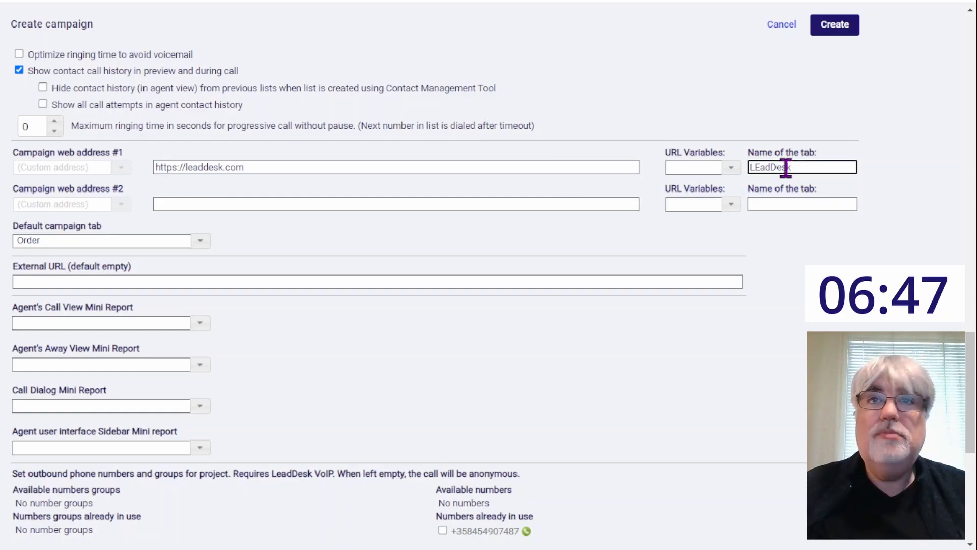
click(757, 168)
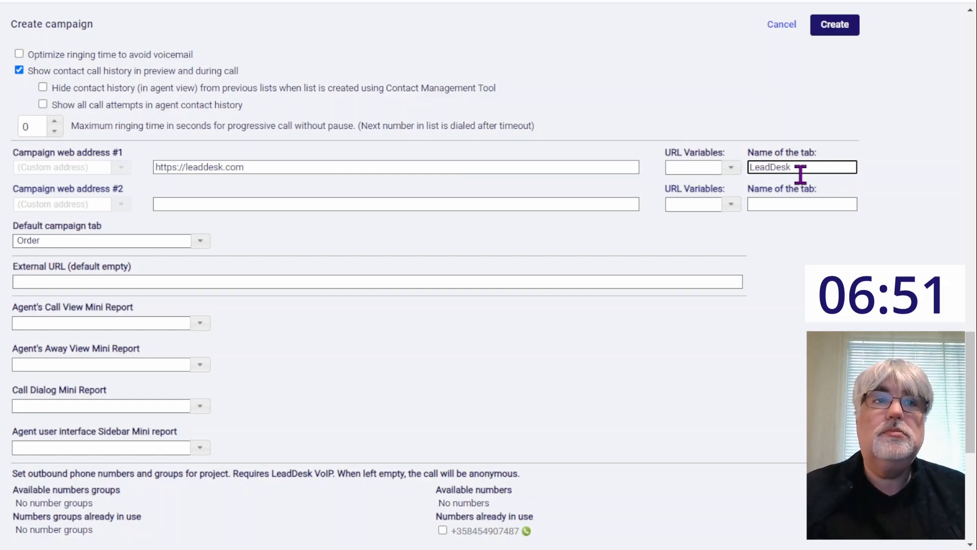
click(201, 376)
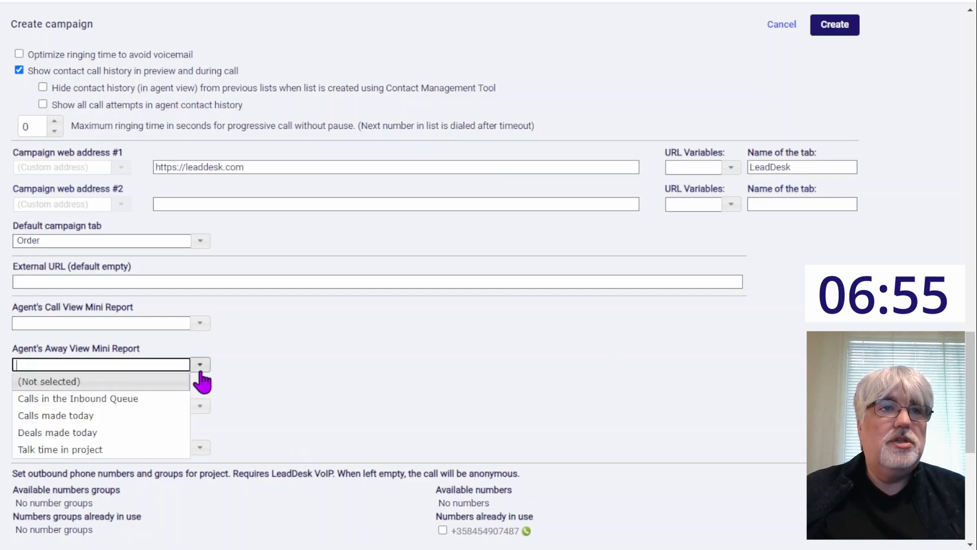
click(90, 433)
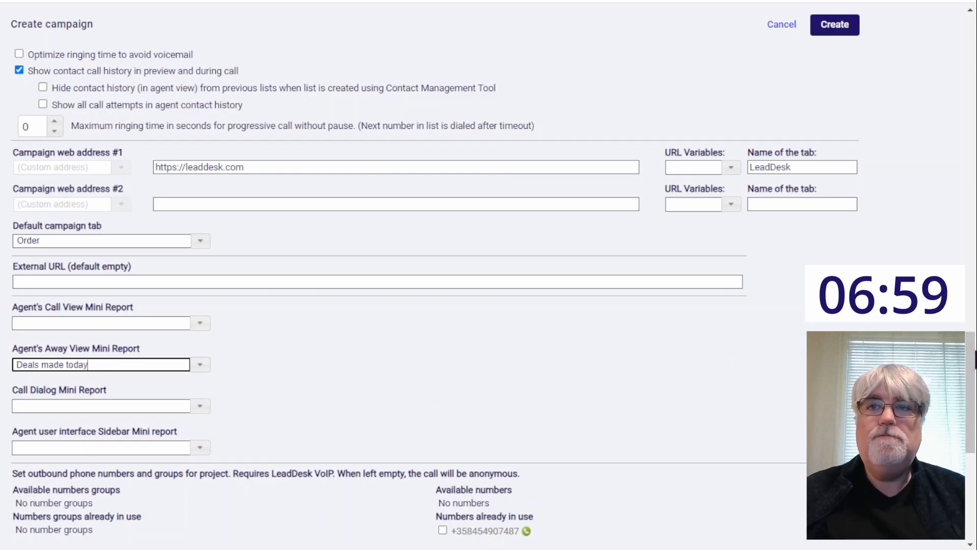
Step: Set the campaign's calls to start with recording paused and create the campaign
drag(973, 364, 974, 475)
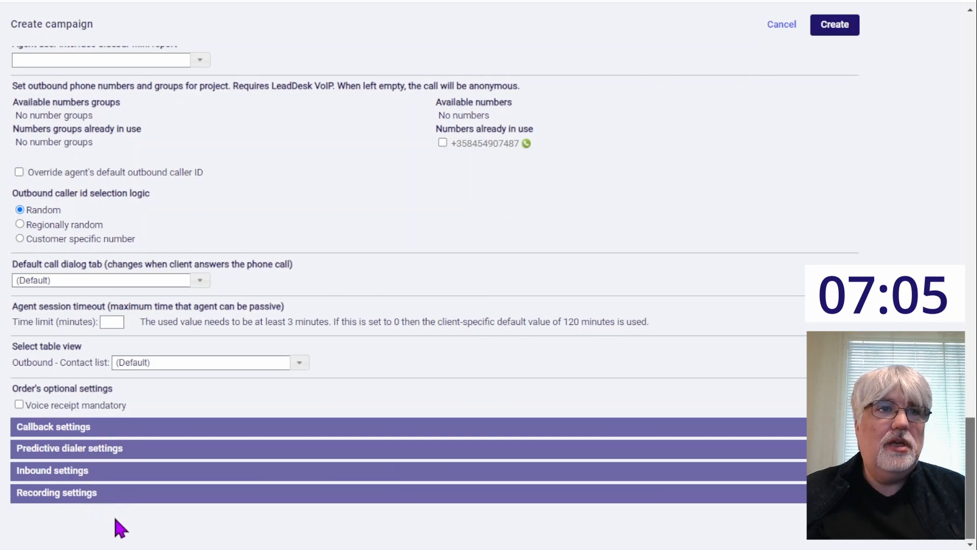
click(148, 493)
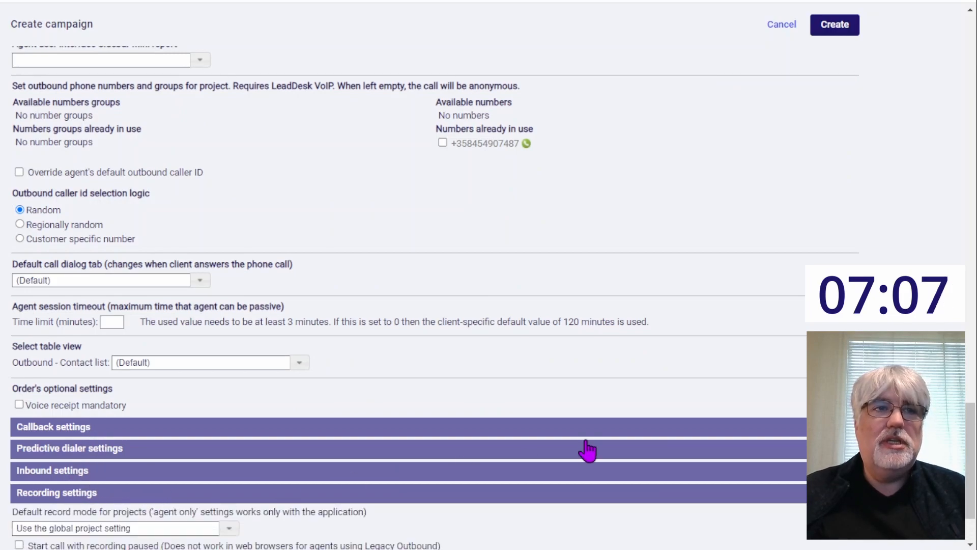
scroll(973, 443, down, 2)
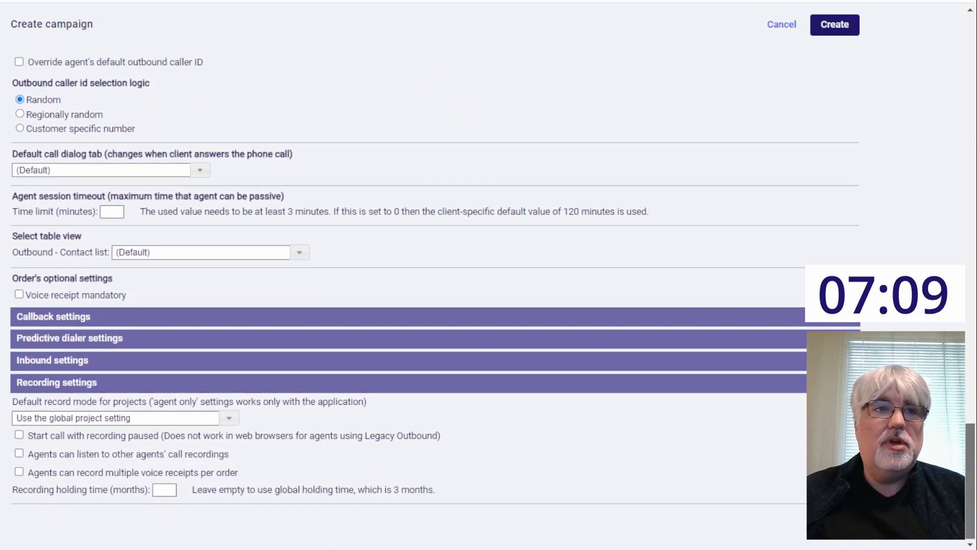
click(19, 436)
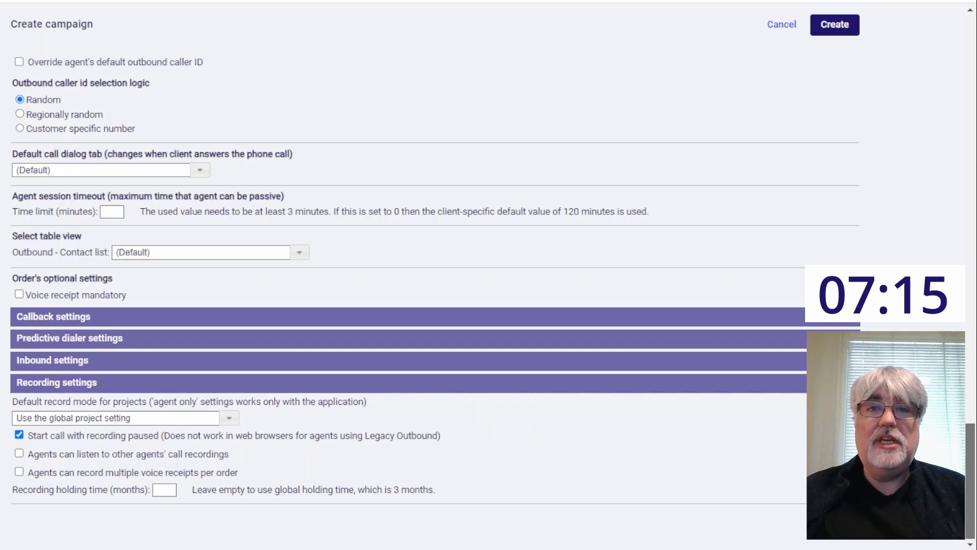
click(835, 32)
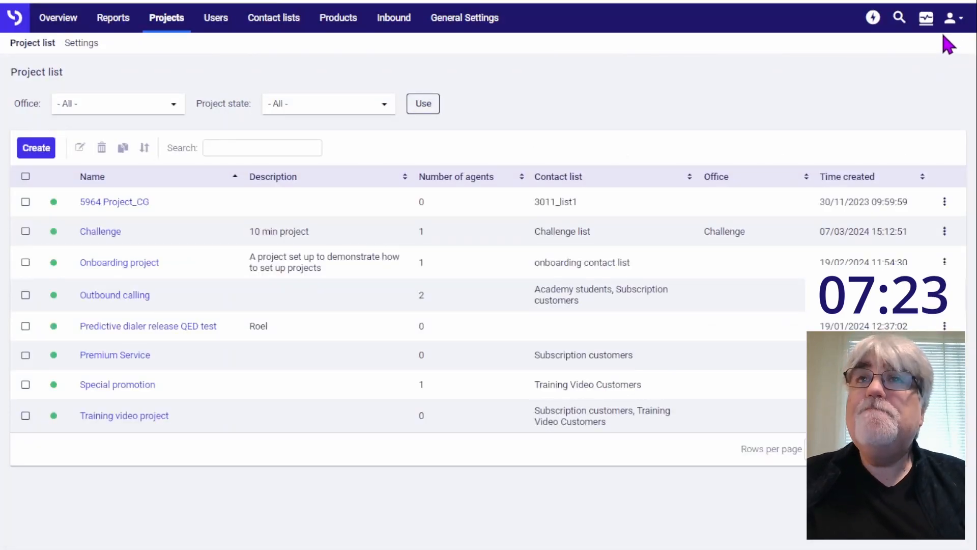
Step: Log out of the admin account and log in with the username challenge and the agent's initial password
click(950, 18)
click(877, 206)
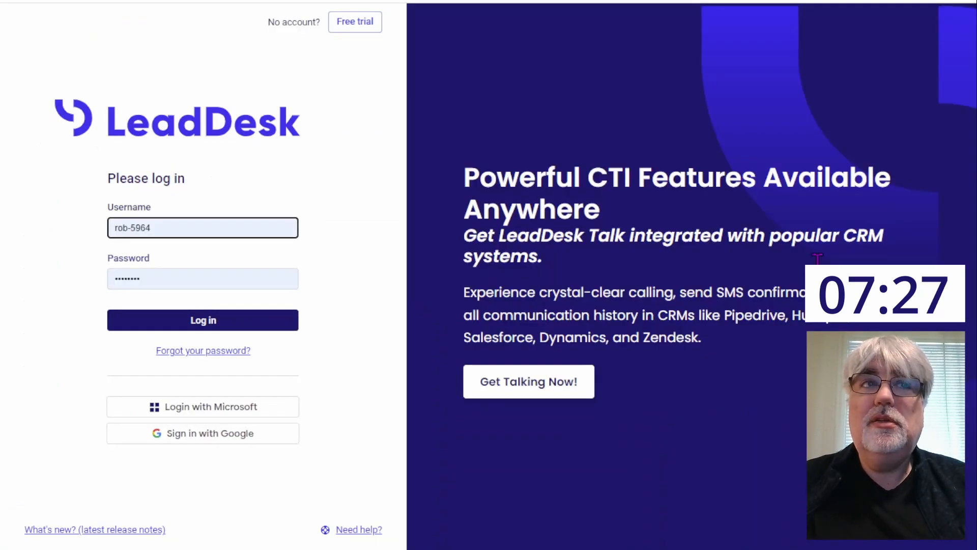
drag(166, 227, 68, 228)
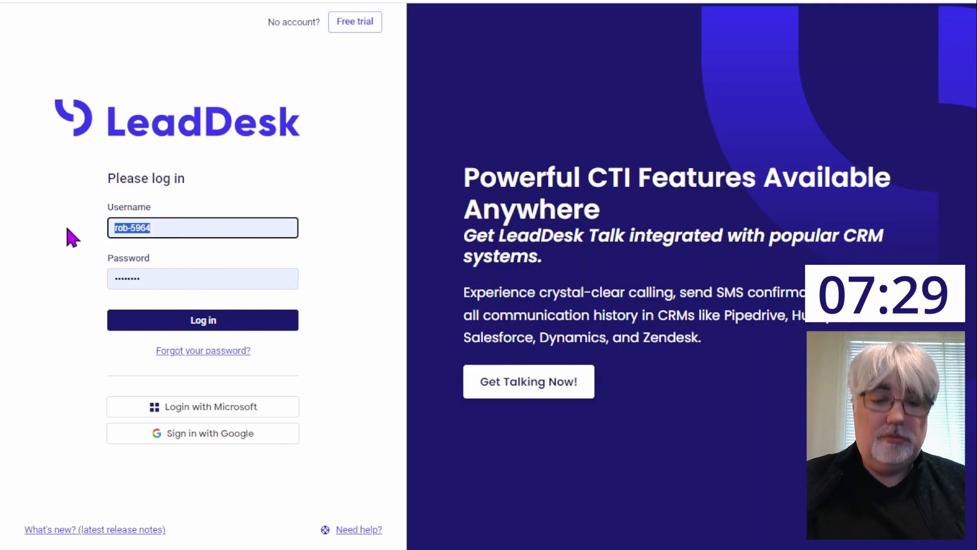
text(challenge)
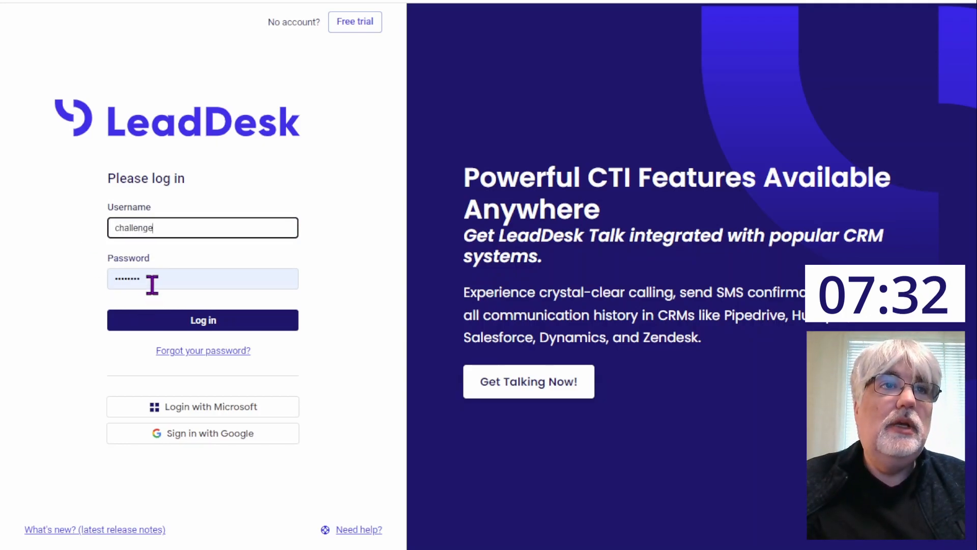
drag(153, 281, 68, 287)
text(••••••••)
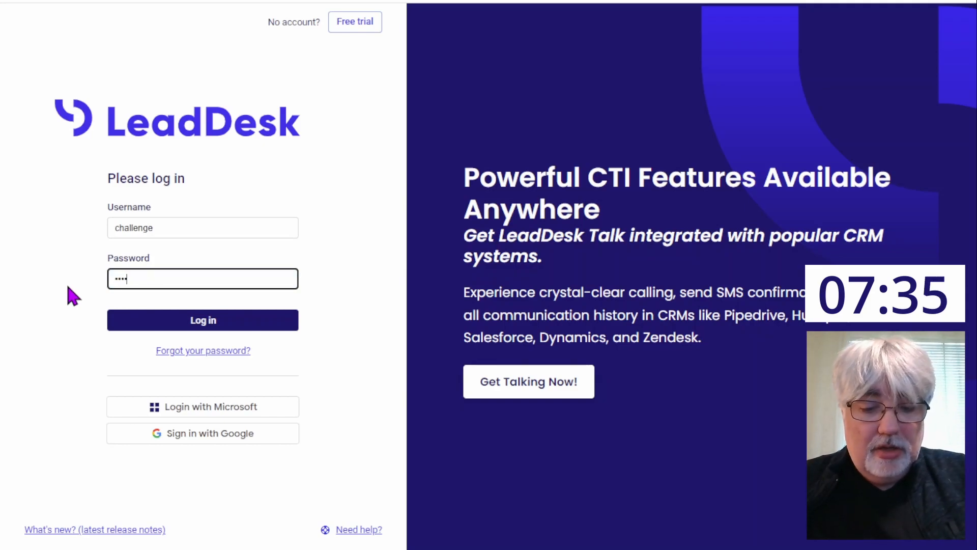
click(149, 325)
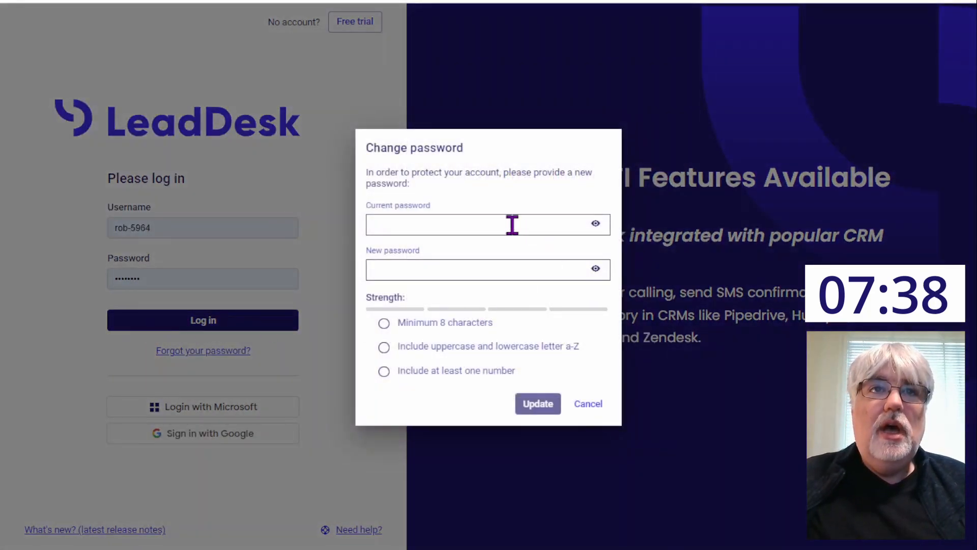
Step: Change the agent's password by entering the current password and a new one that meets all the strength requirements
click(511, 224)
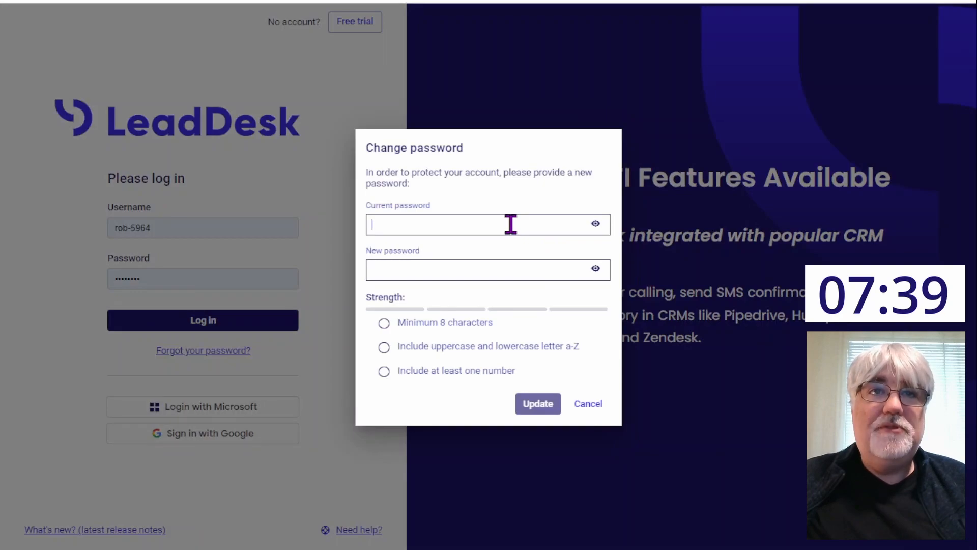
text(•••••)
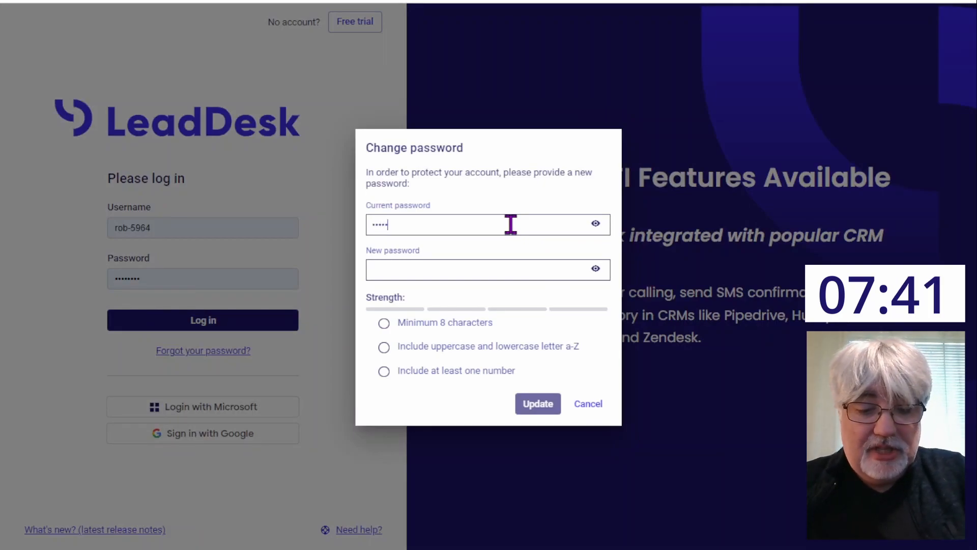
text(••)
click(454, 275)
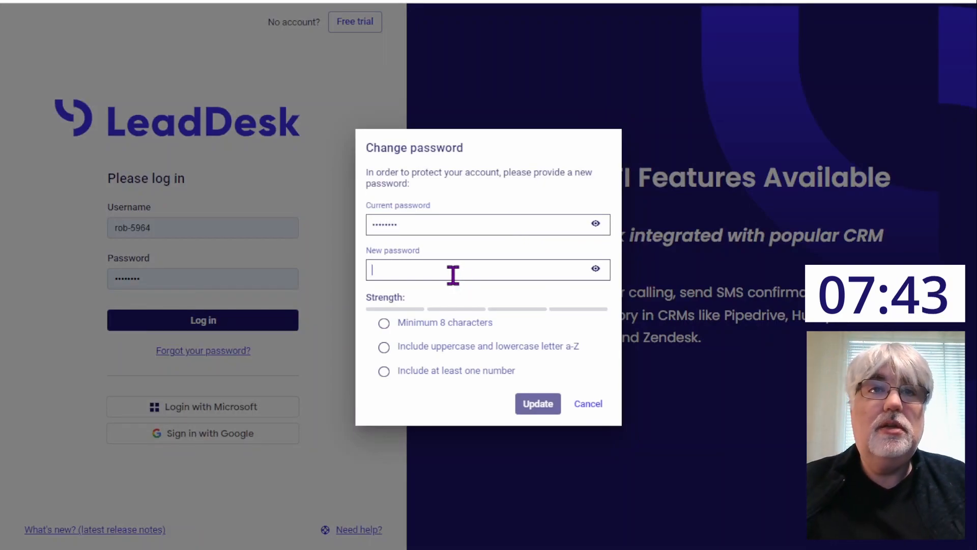
text(••••••••)
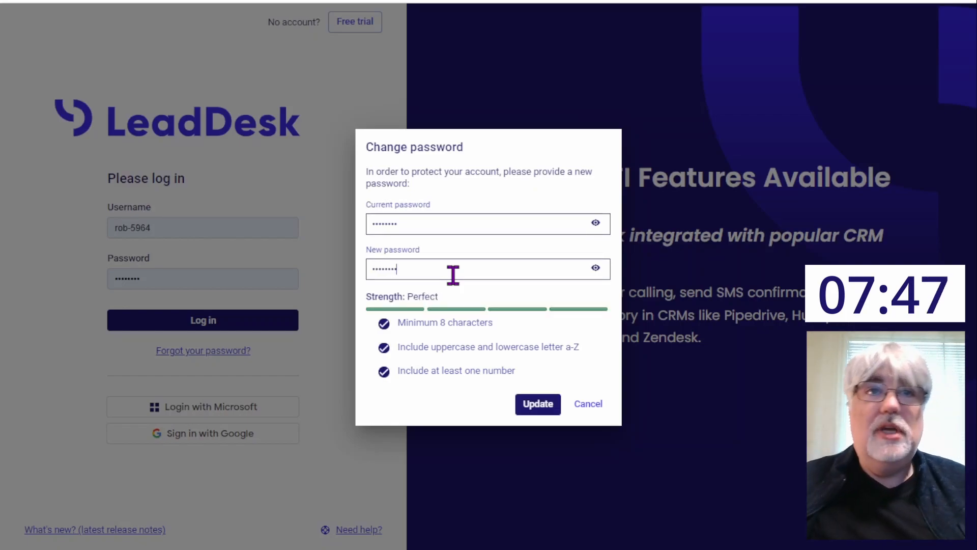
click(538, 405)
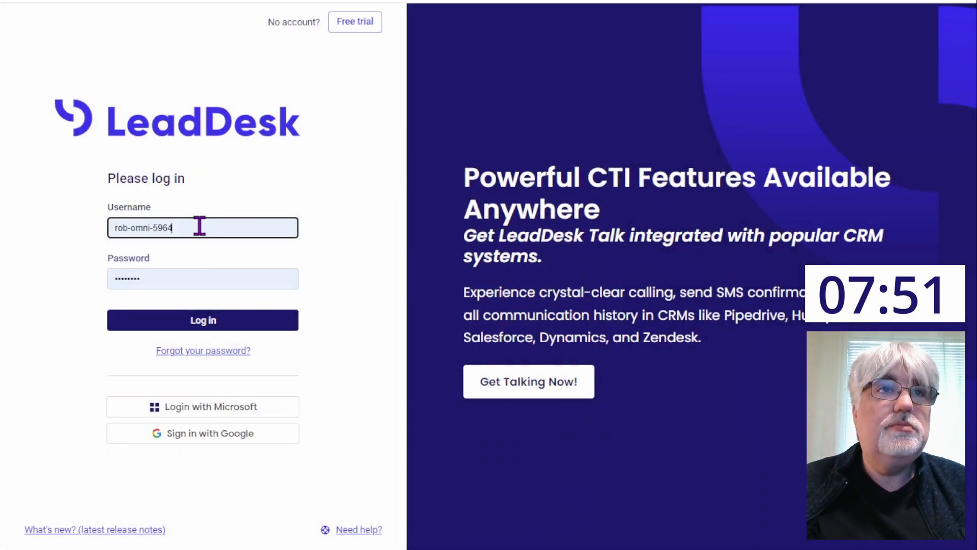
Step: Log in as challenge with the agent's new password
drag(198, 224, 69, 235)
text(challenge)
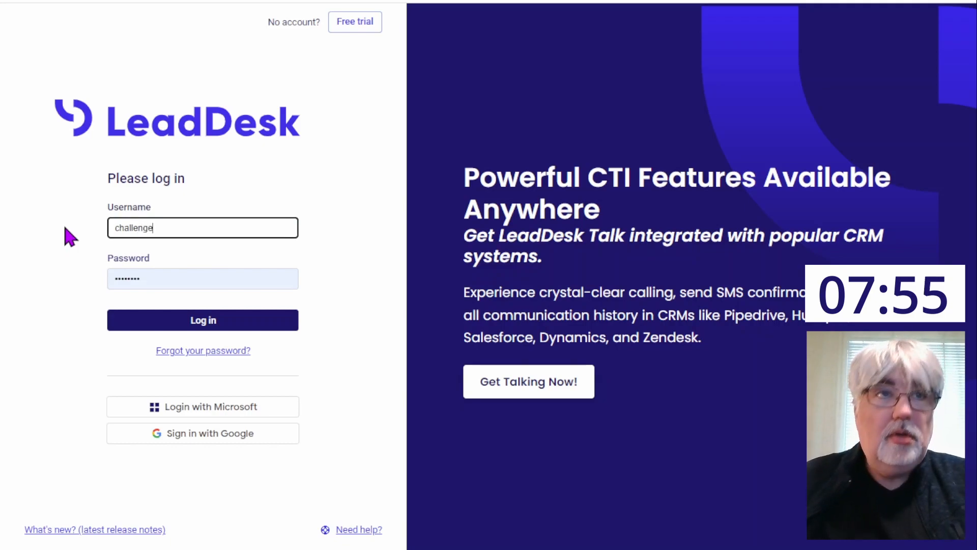
click(172, 283)
drag(172, 284, 92, 284)
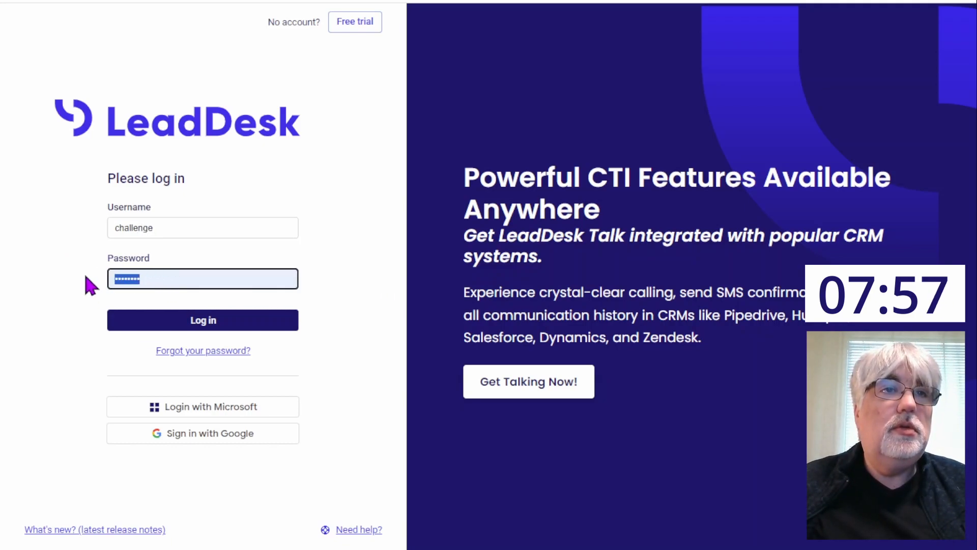
text(***)
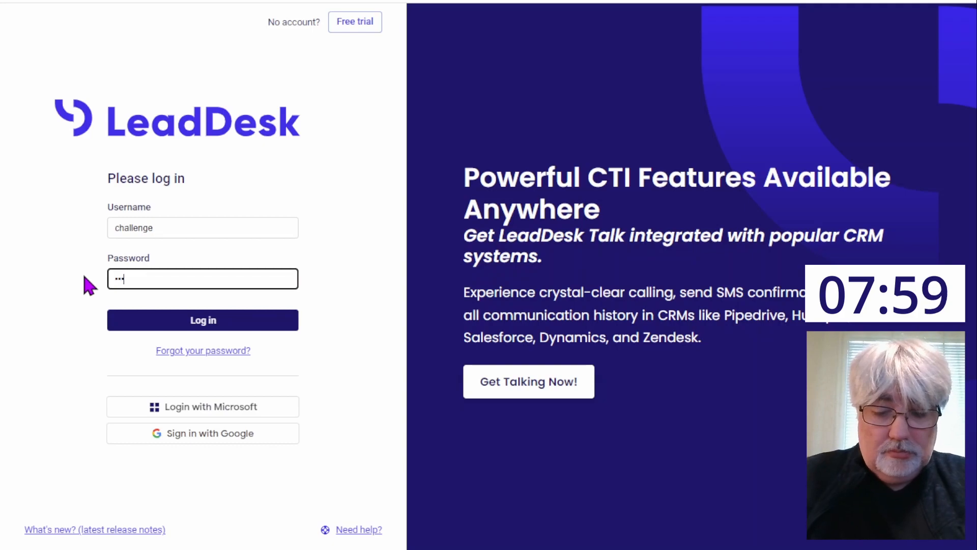
text(**)
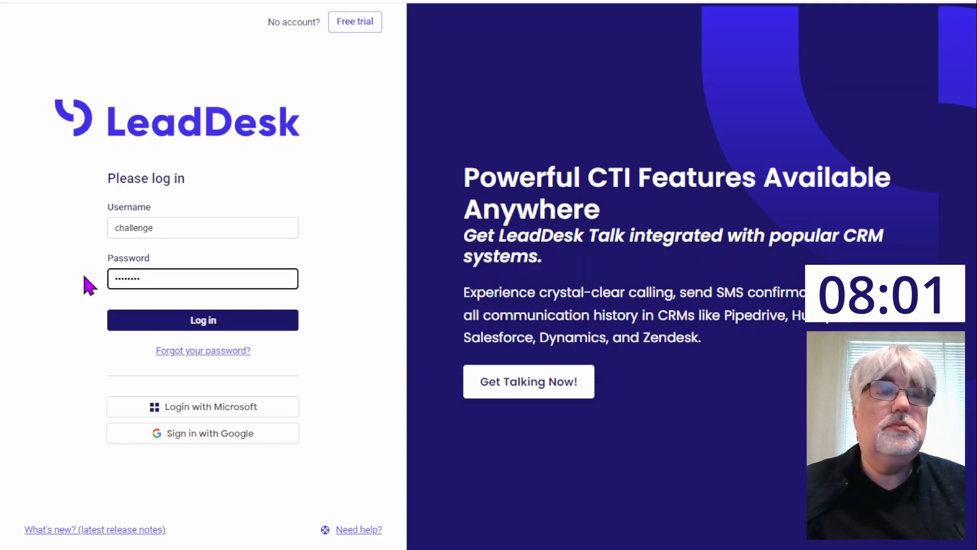
click(157, 324)
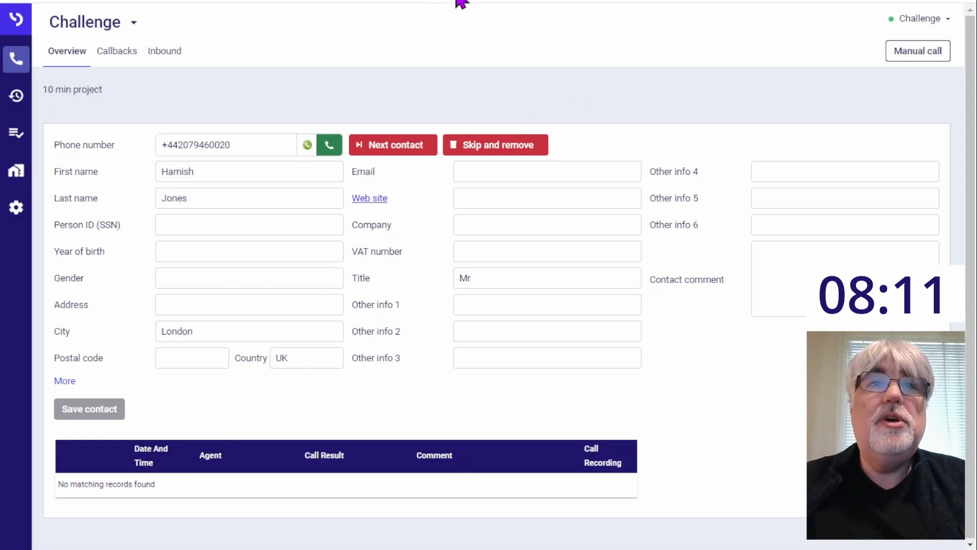
Step: Refresh the agent view, call the displayed contact and look at the LeadDesk web page within the call window
key(F5)
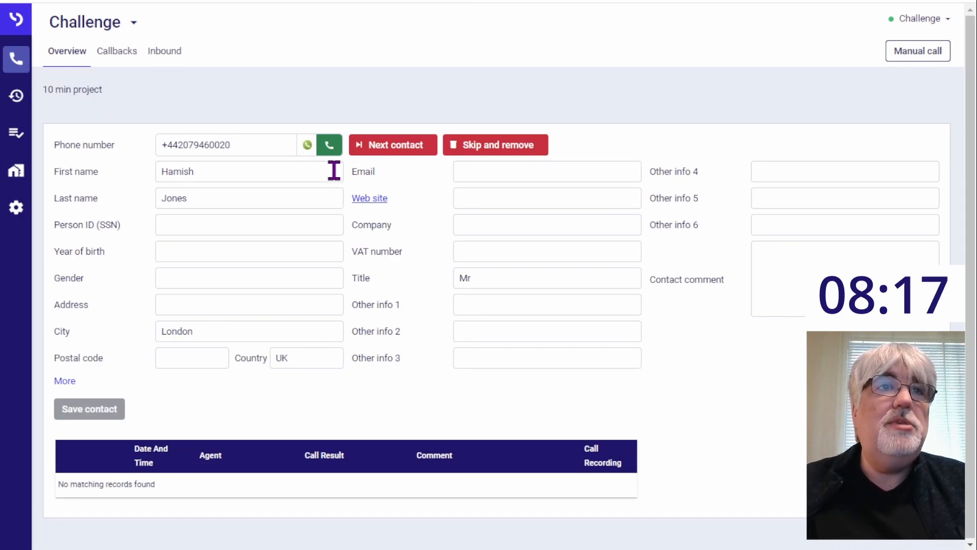
click(330, 147)
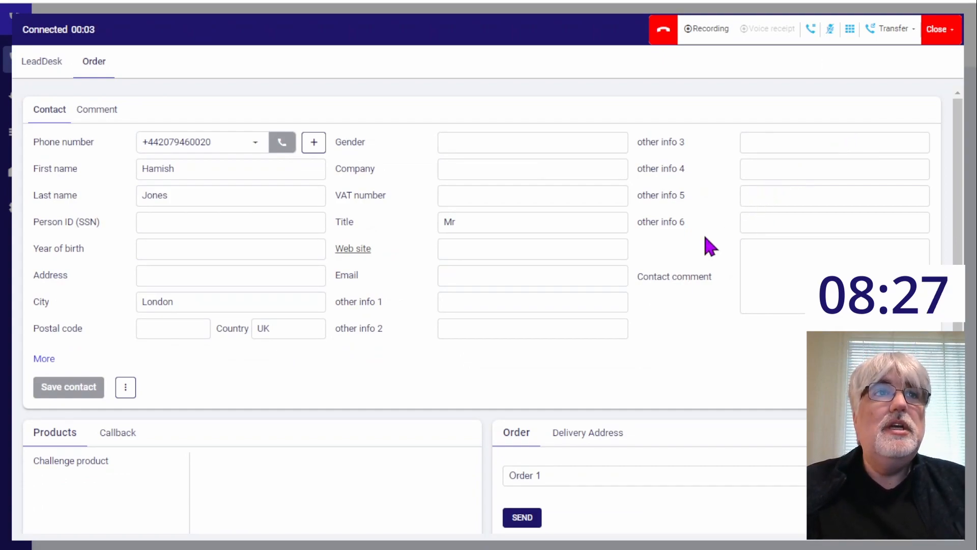
click(44, 63)
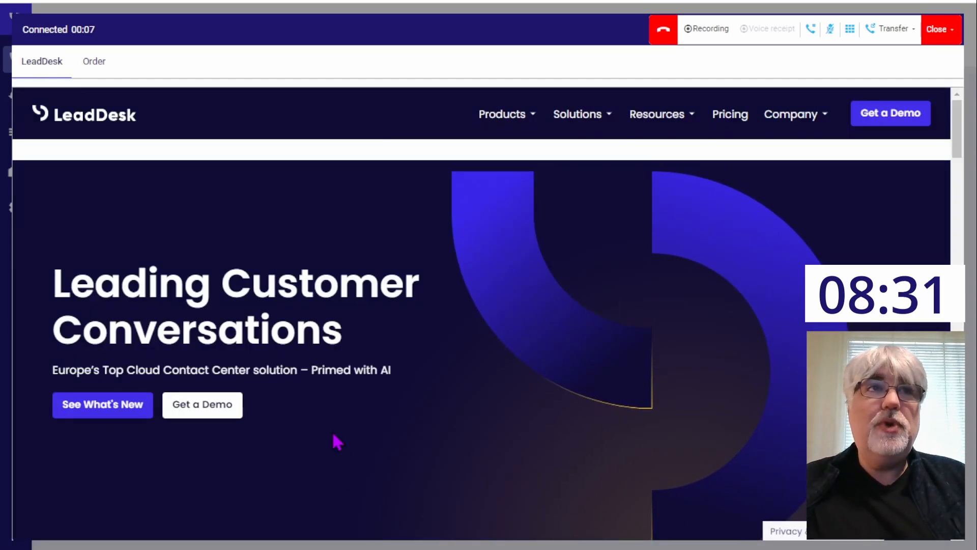
Step: Return to the call's order form and add Challenge product to Order 1
click(94, 61)
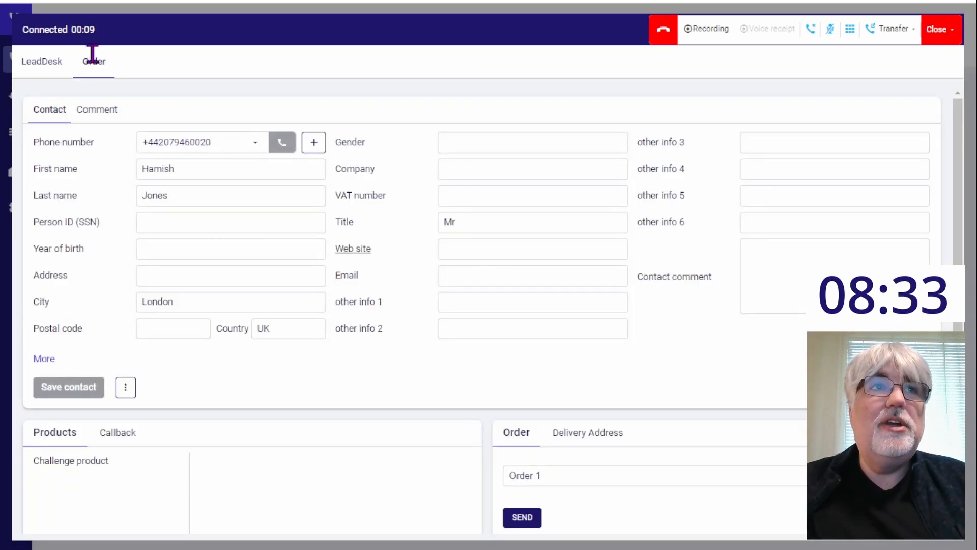
click(134, 463)
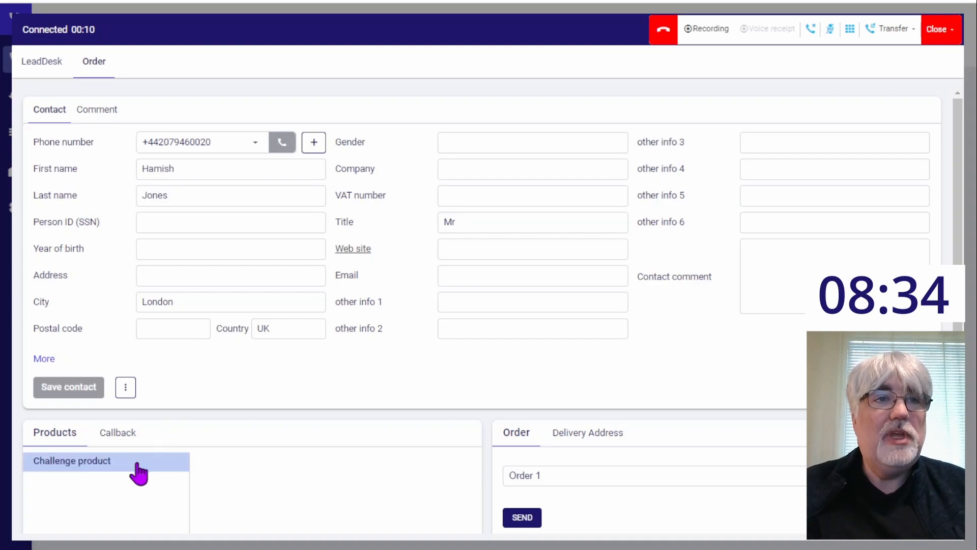
click(85, 463)
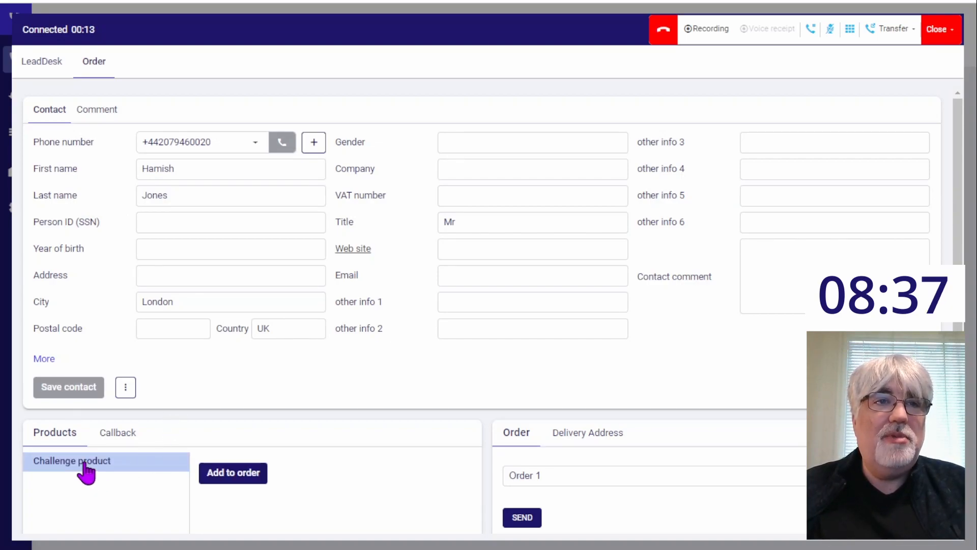
click(224, 474)
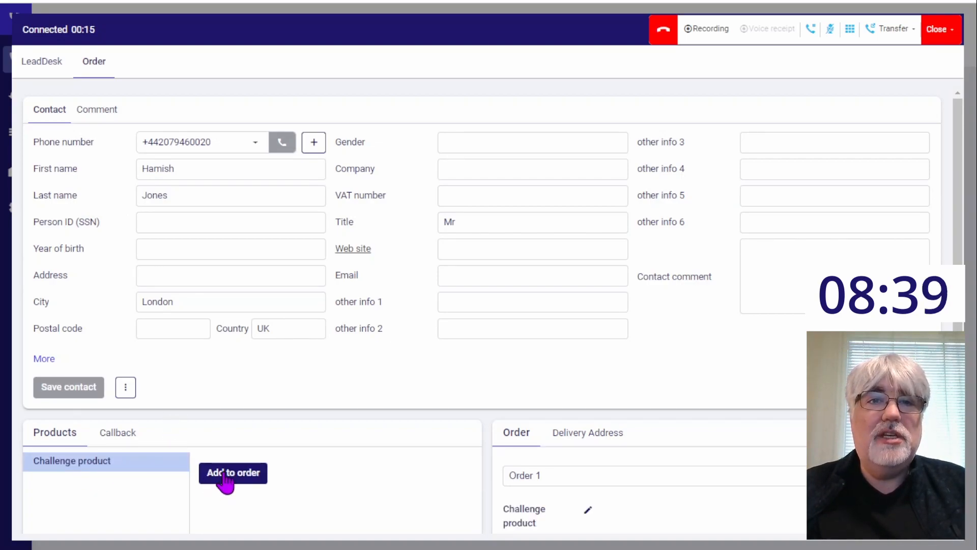
Step: Start recording the call, record a voice receipt and stop it
click(700, 32)
click(769, 32)
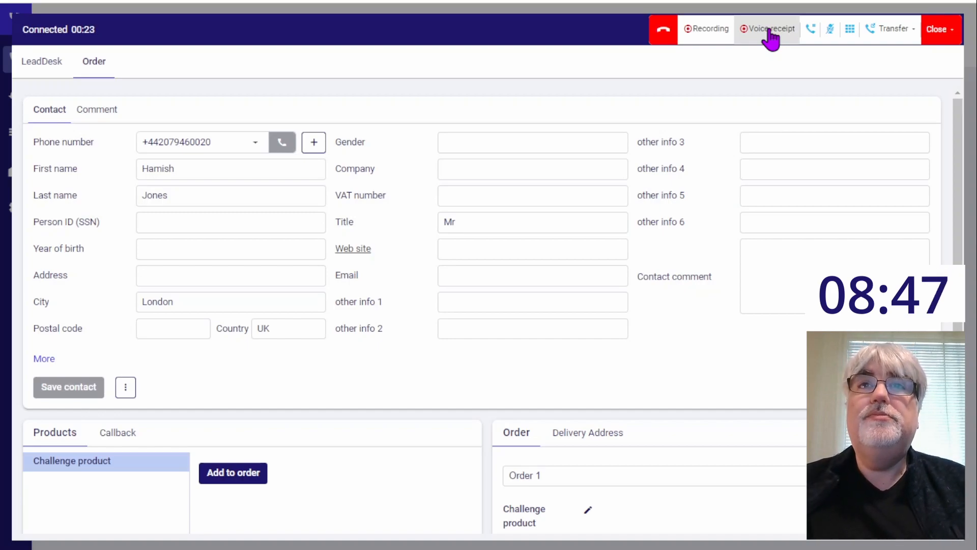
click(769, 34)
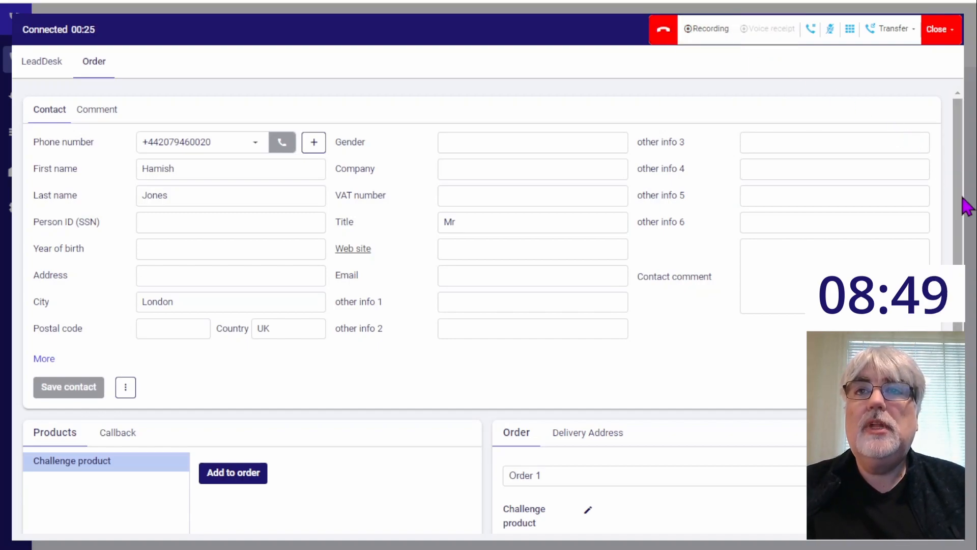
Step: Send the order for Challenge product and close the call with the result Deal
scroll(966, 203, down, 1)
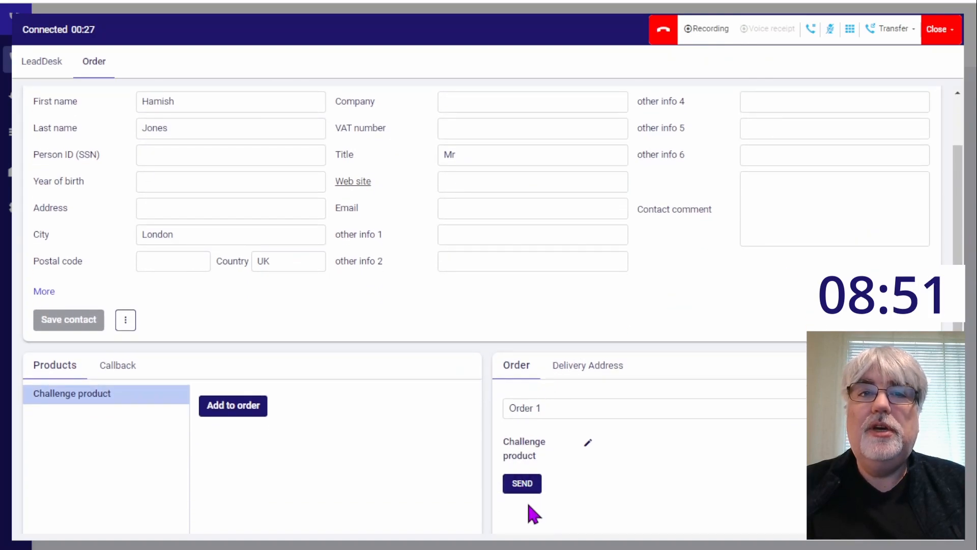
click(518, 490)
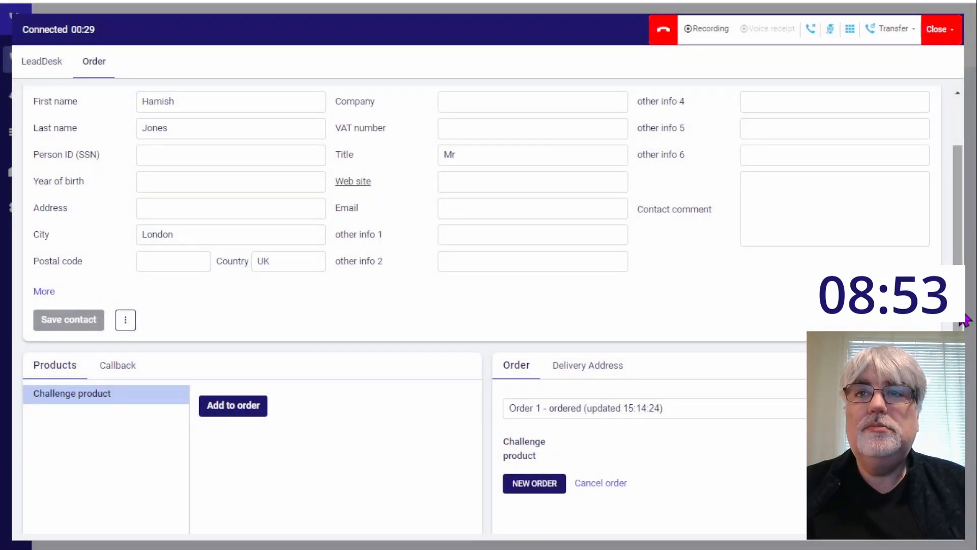
scroll(959, 315, up, 1)
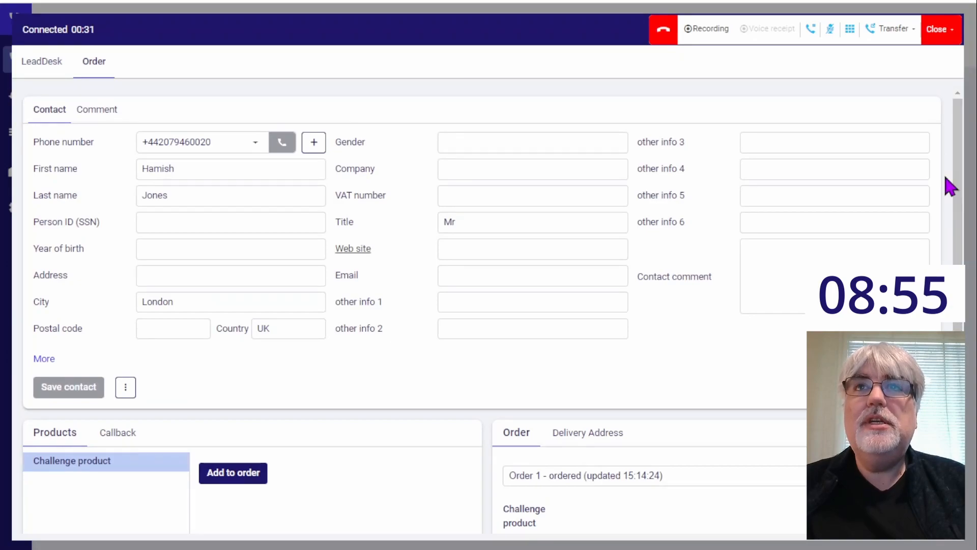
click(949, 35)
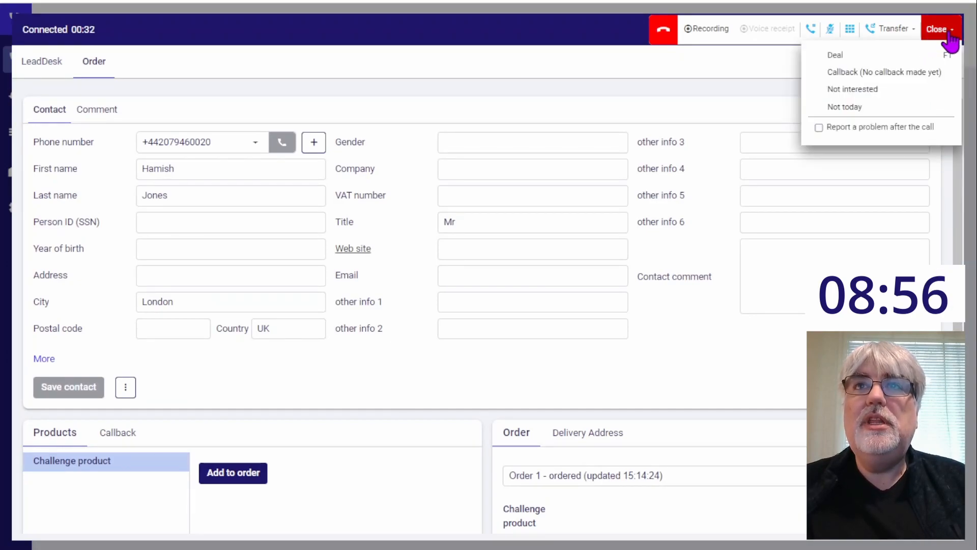
click(844, 56)
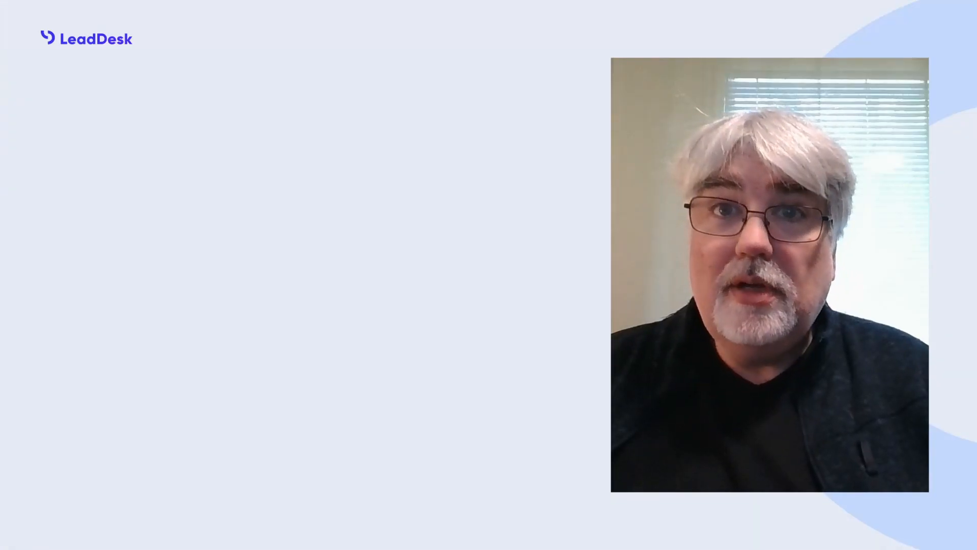